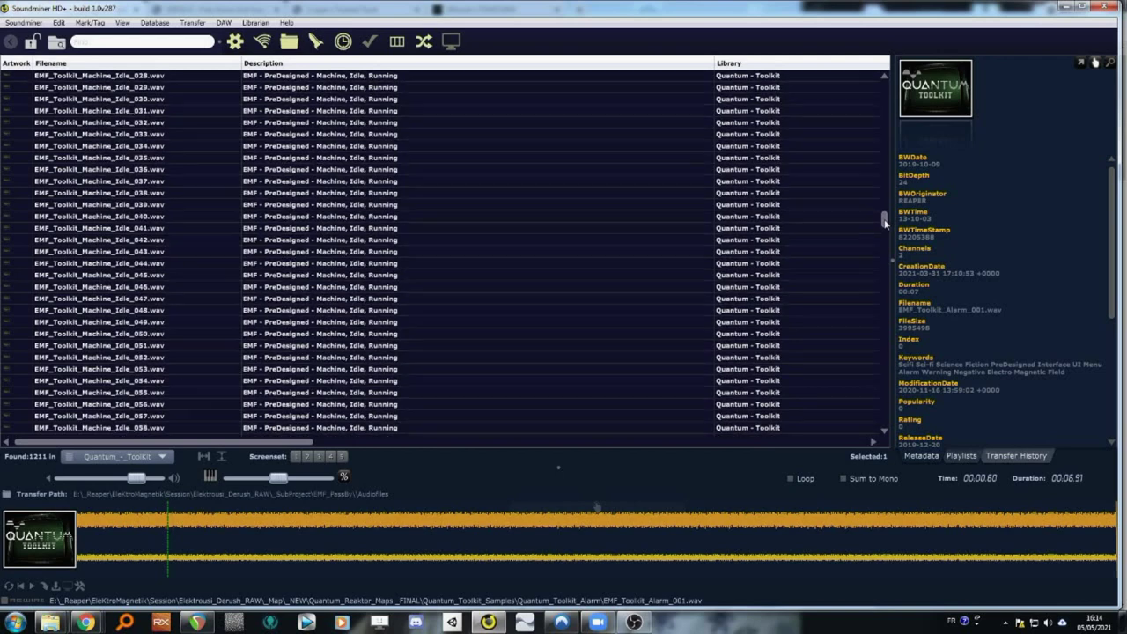
left_click_drag(886, 222, 882, 250)
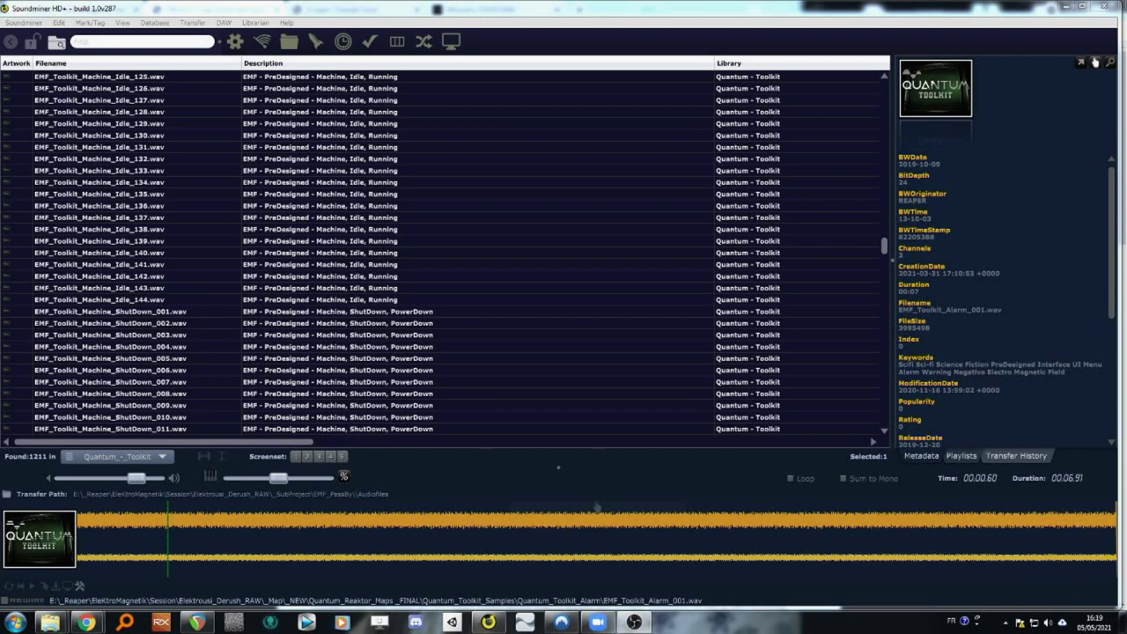
- Switch to the Quantum_Reaktor_Maps_FINAL folder in Explorer, select Quantum_P_Dron-E_Preset.ssf, and show the DRON-E web page in Chrome
mouse_move(50, 622)
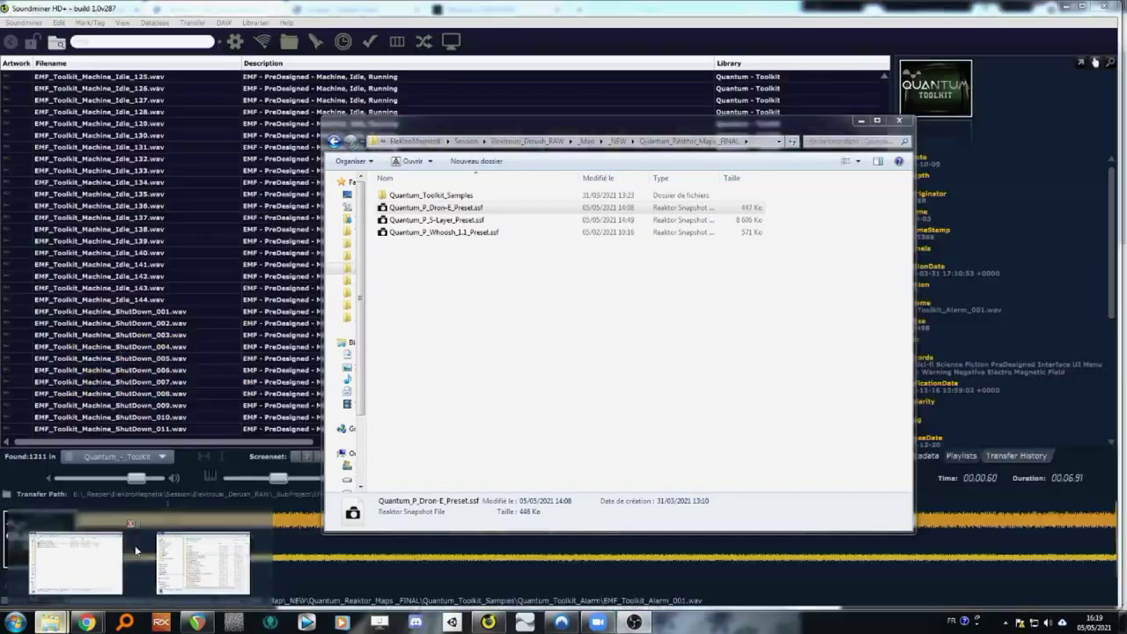
left_click(104, 561)
left_click(502, 219)
left_click(503, 209)
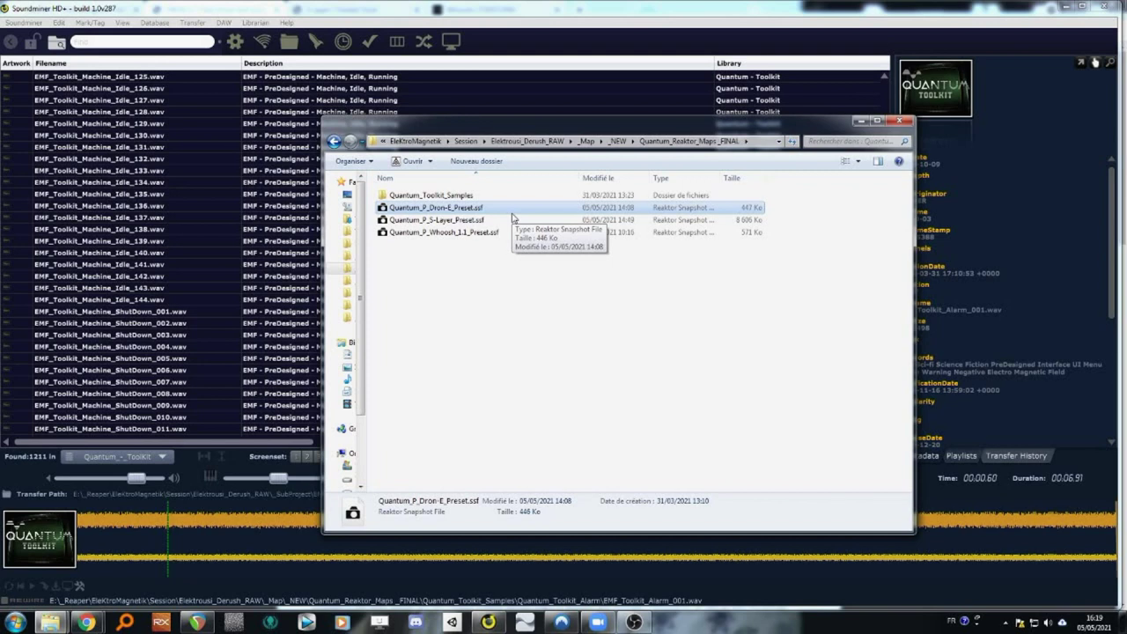
left_click(514, 219)
left_click(518, 209)
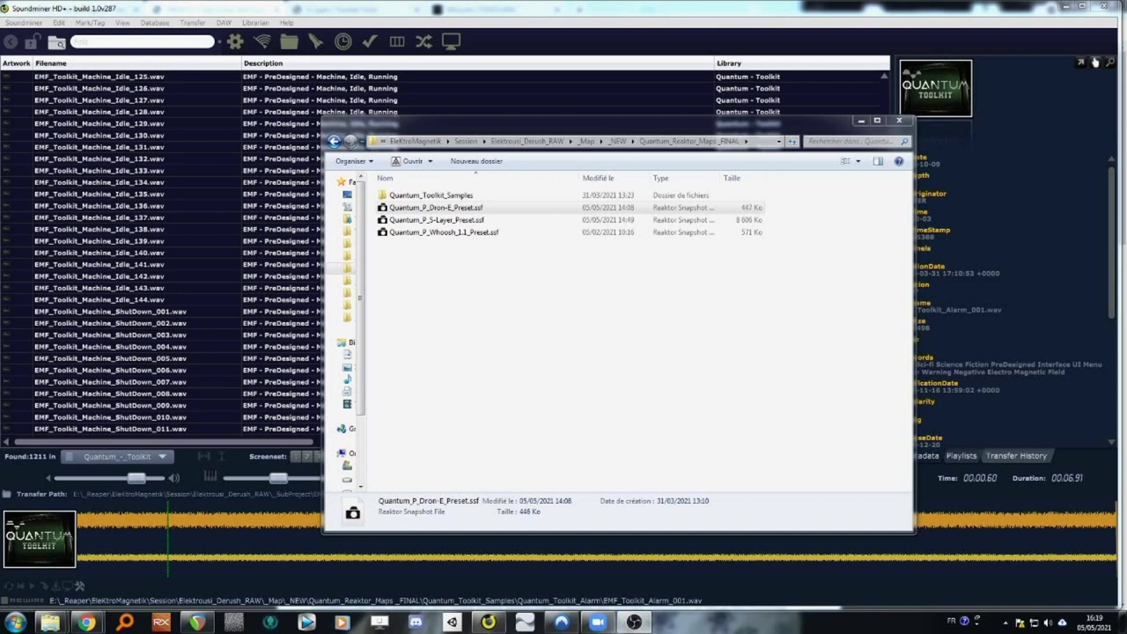
mouse_move(85, 622)
left_click(202, 564)
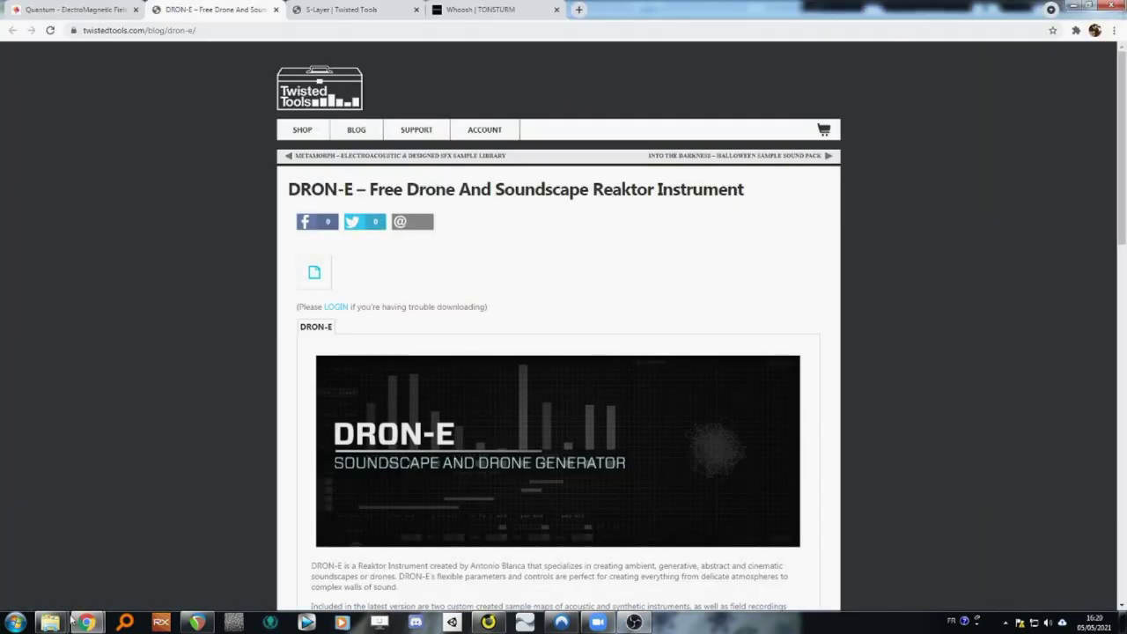
- Select Quantum_P_S-Layer_Preset.ssf in the Explorer folder, and show the Twisted Tools S-Layer page in Chrome
mouse_move(50, 622)
left_click(49, 562)
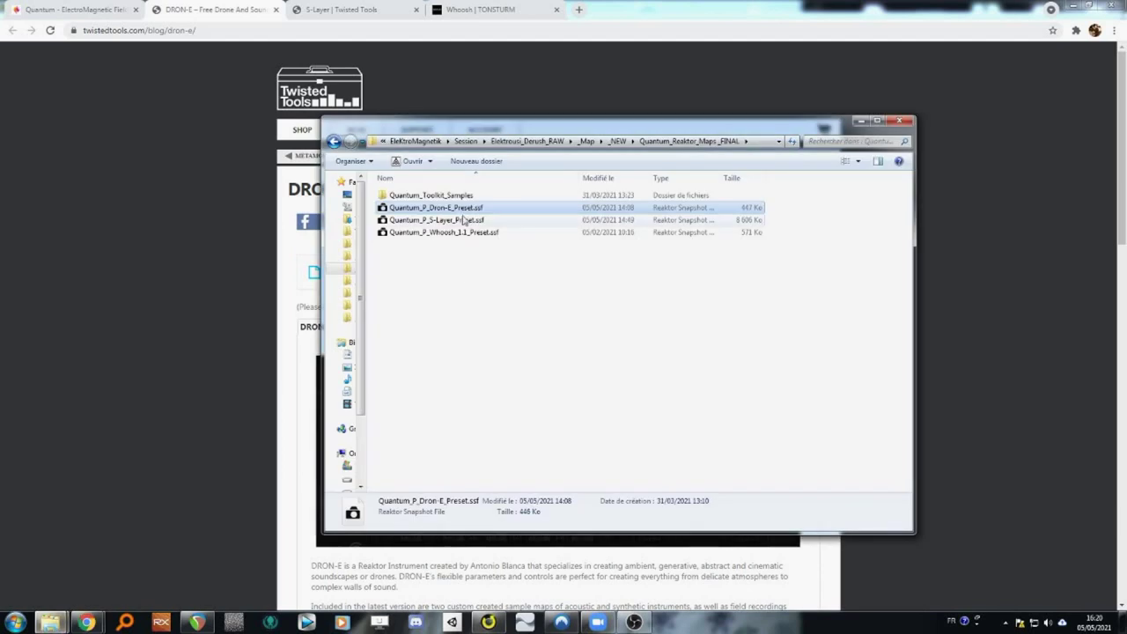
left_click(465, 219)
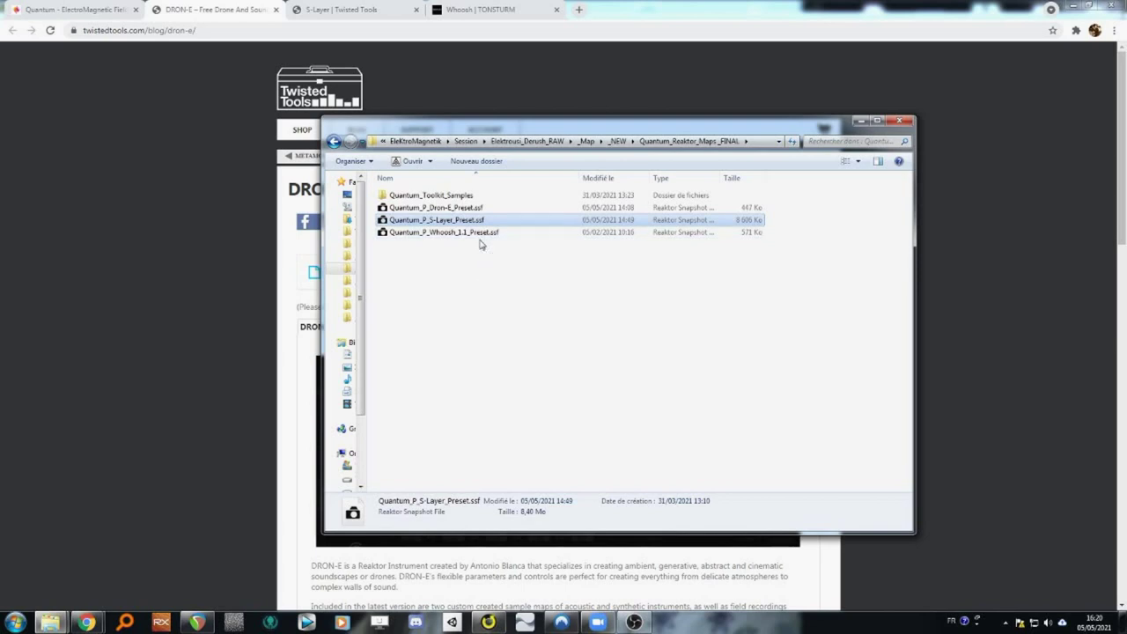
left_click(341, 15)
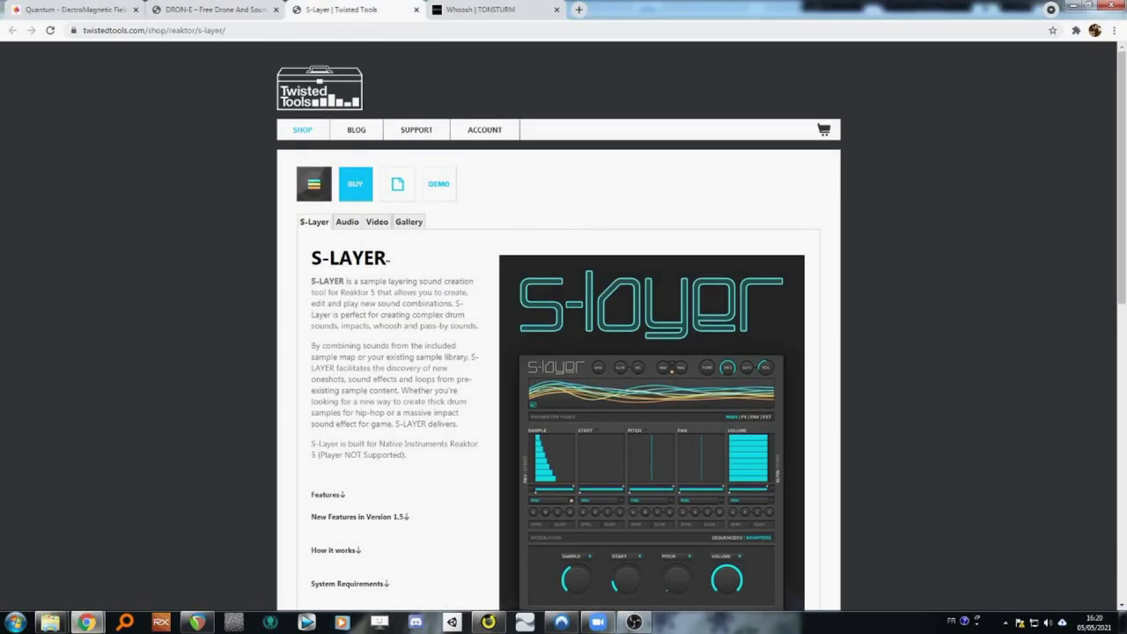
- Select Quantum_P_Whoosh_1.1_Preset.ssf in the Explorer folder, and show the TONSTURM Whoosh page in Chrome
left_click(204, 562)
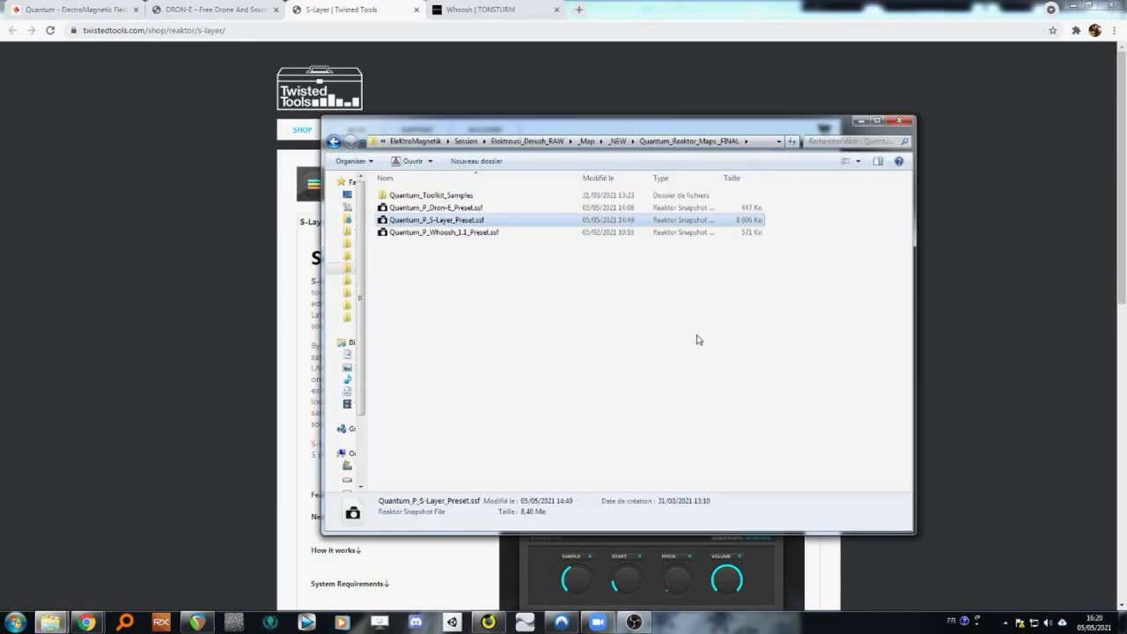
left_click(464, 233)
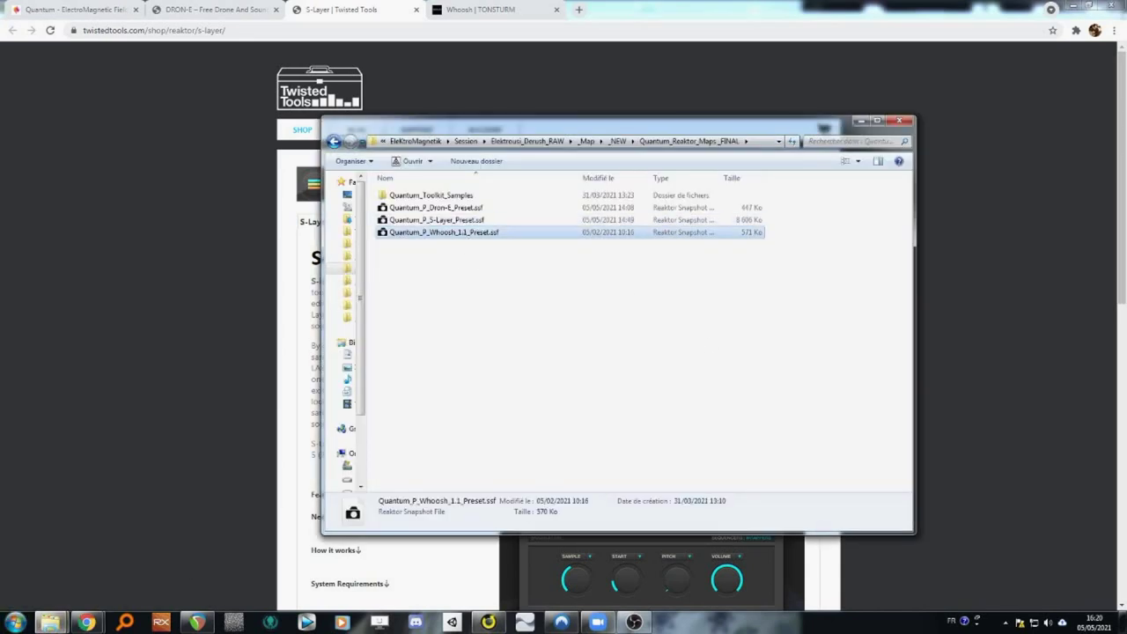
left_click(459, 11)
- Back in Explorer, look into the Quantum_Toolkit_Alarm subfolder of Quantum_Toolkit_Samples, select its Reaktor sample map, and return to the samples folder
key("alt+Tab")
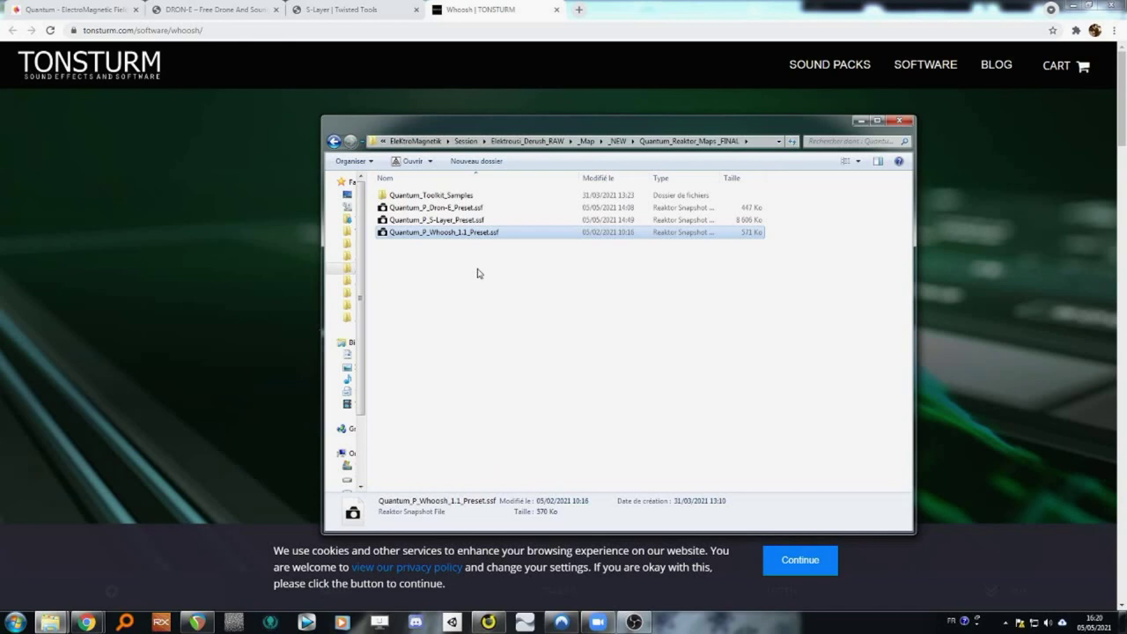
double_click(472, 196)
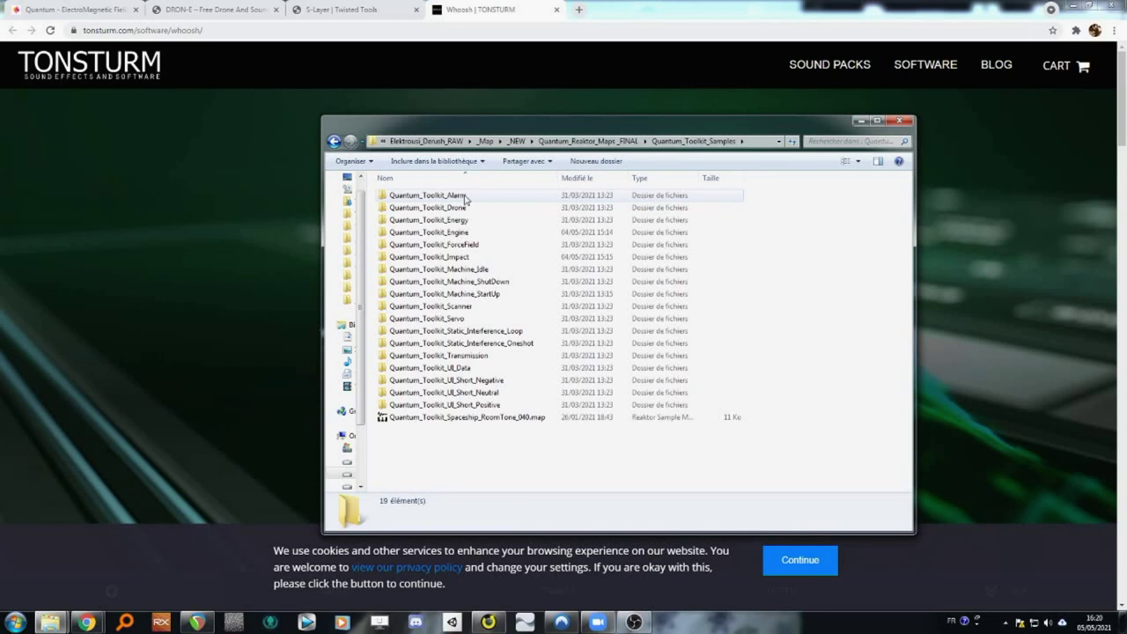
double_click(465, 196)
left_click(489, 198)
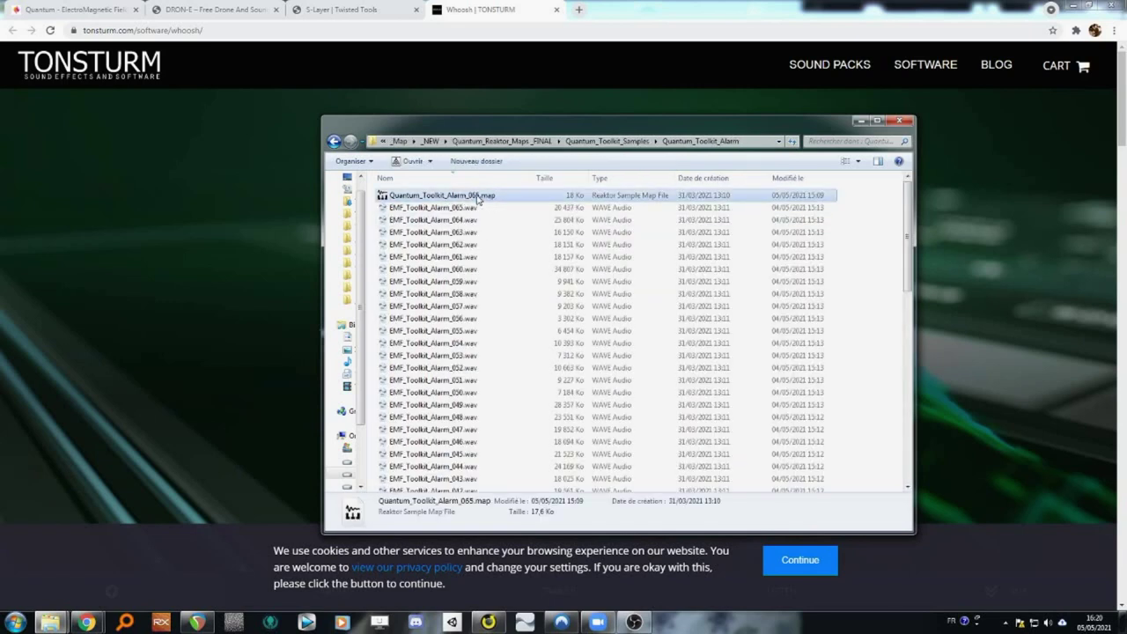
left_click(631, 144)
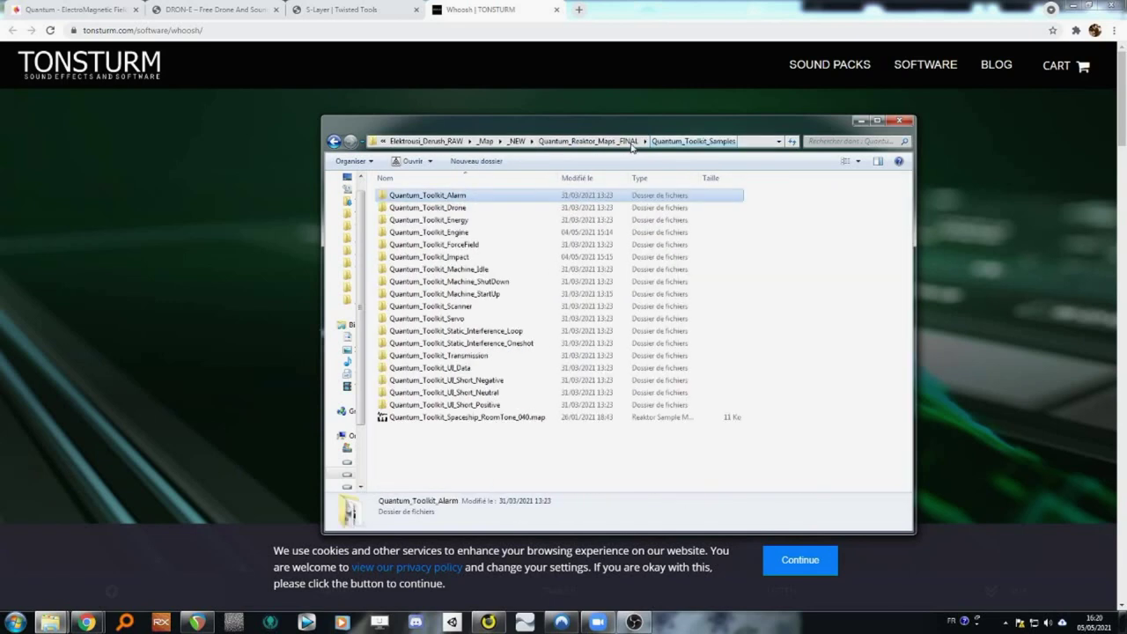
- Look through the Drone, Energy, Engine and ForceField subfolders of Quantum_Toolkit_Samples in turn
double_click(458, 208)
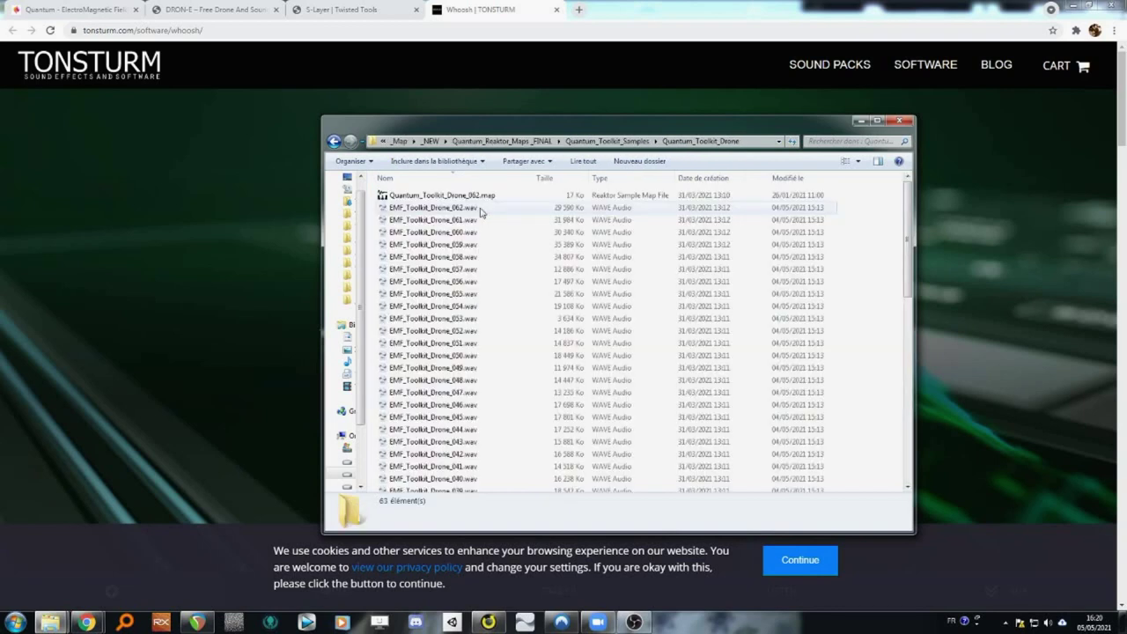
left_click(607, 140)
double_click(458, 220)
left_click(608, 141)
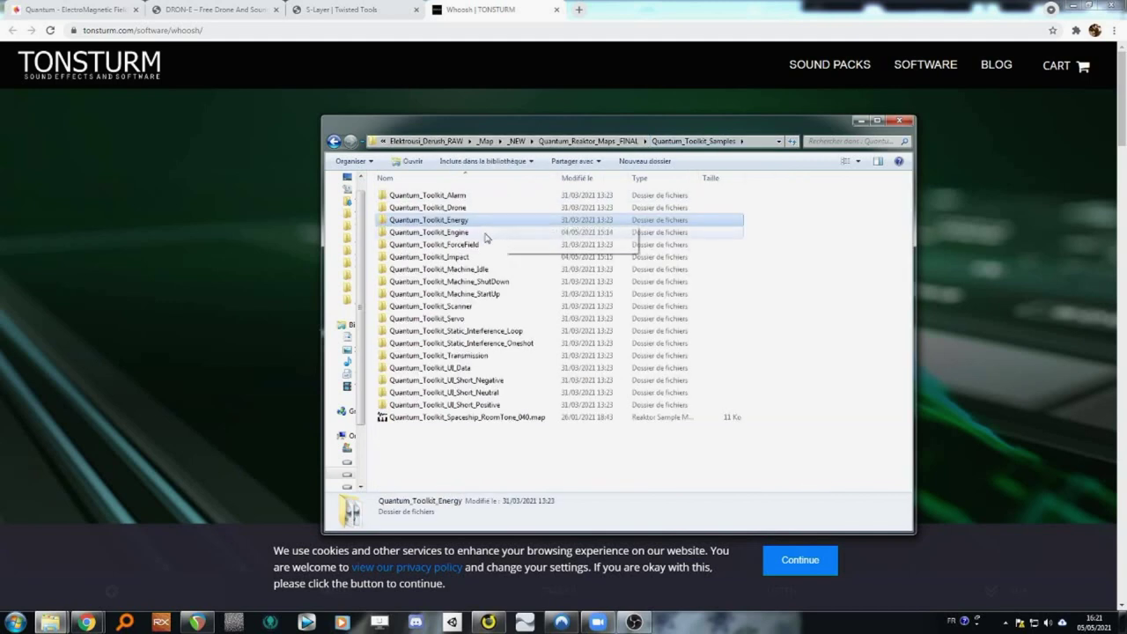
double_click(493, 232)
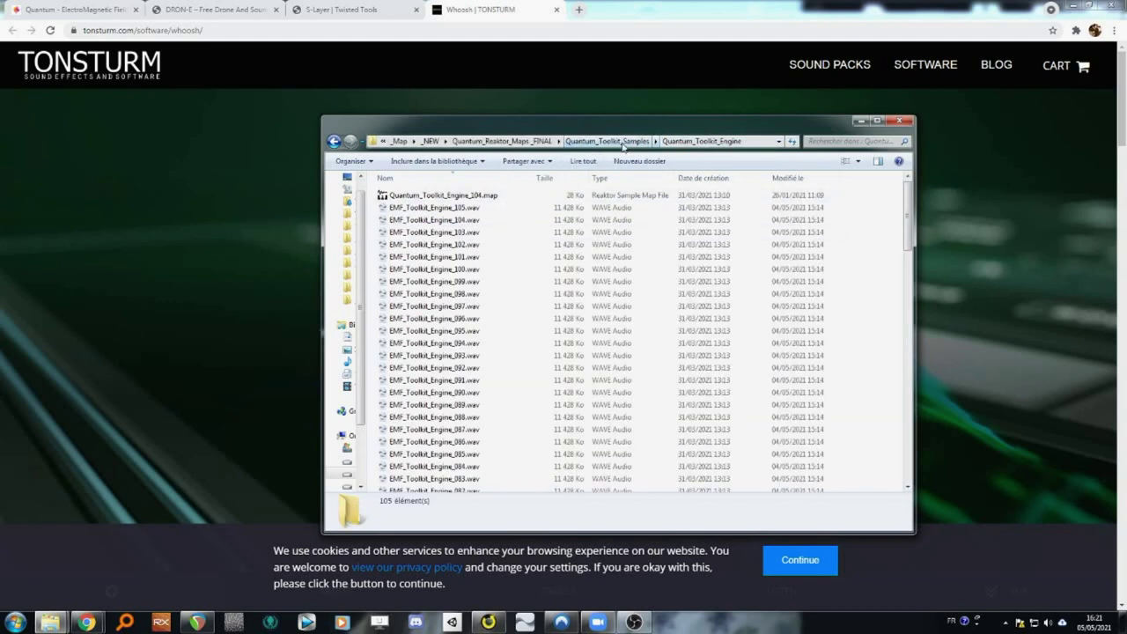
left_click(608, 141)
double_click(455, 249)
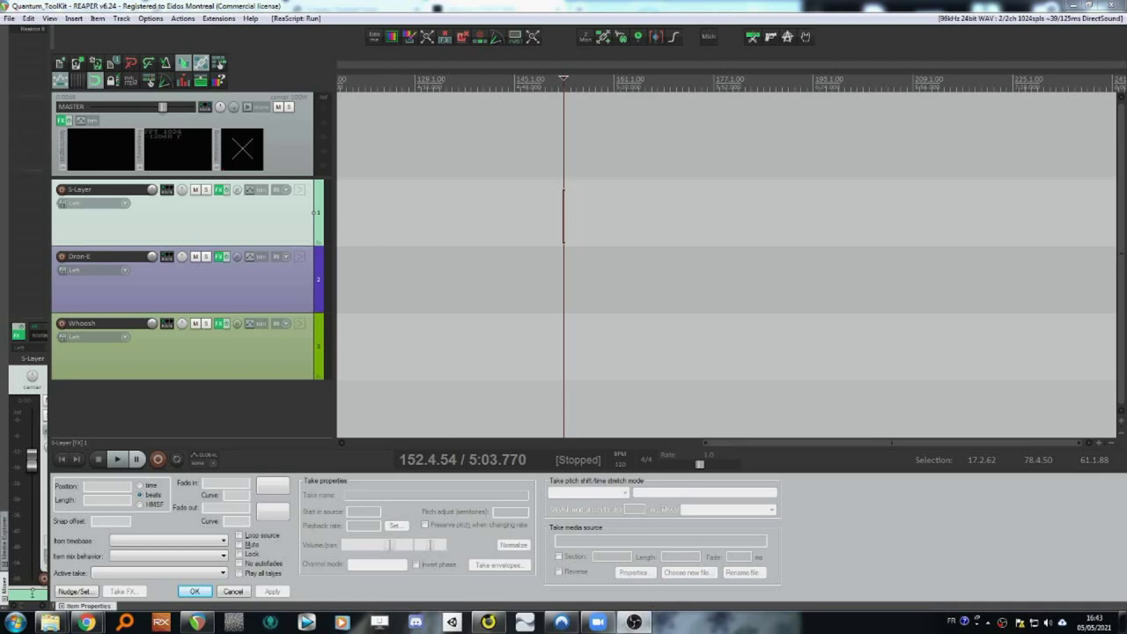
- Go through the S-Layer, Dron-E and Whoosh tracks in the REAPER project by selecting each one
left_click(284, 273)
left_click(281, 231)
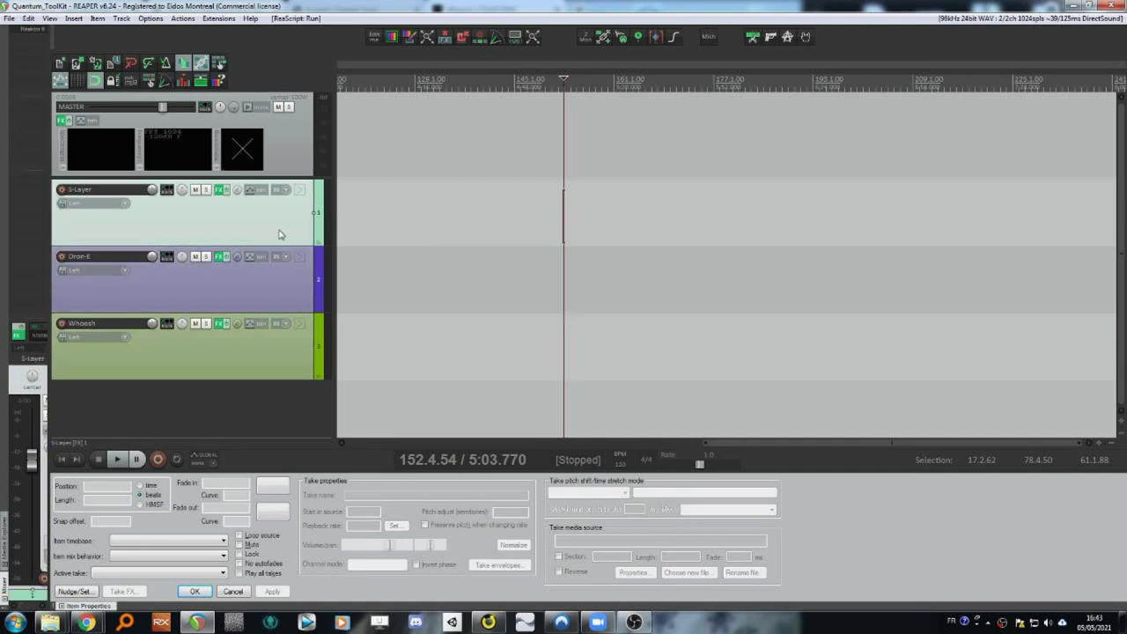
left_click(292, 291)
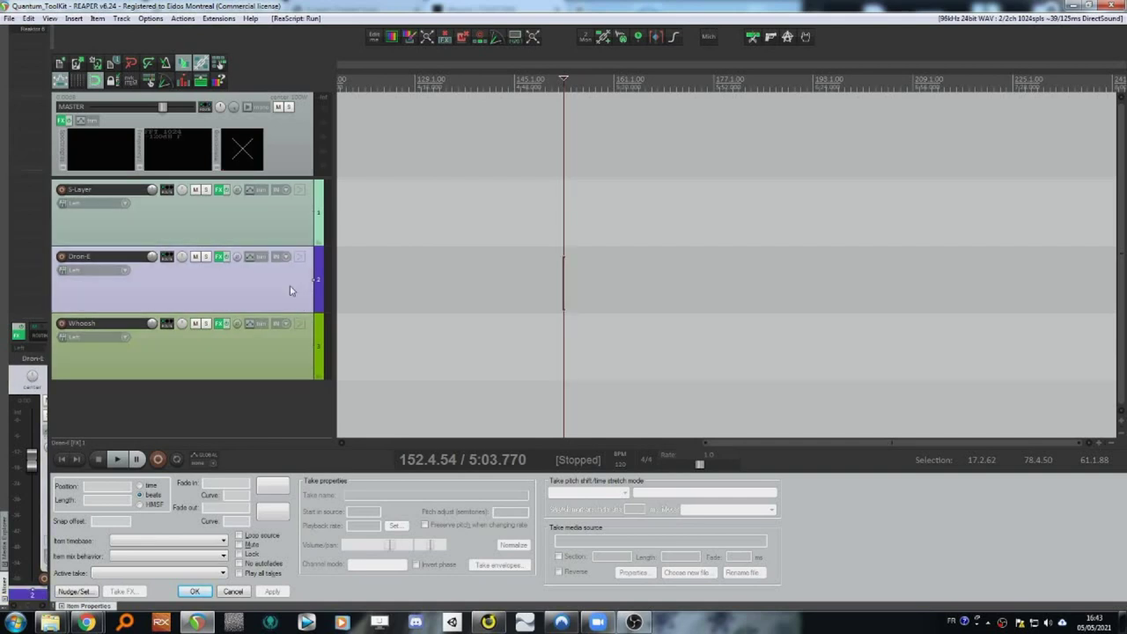
left_click(146, 361)
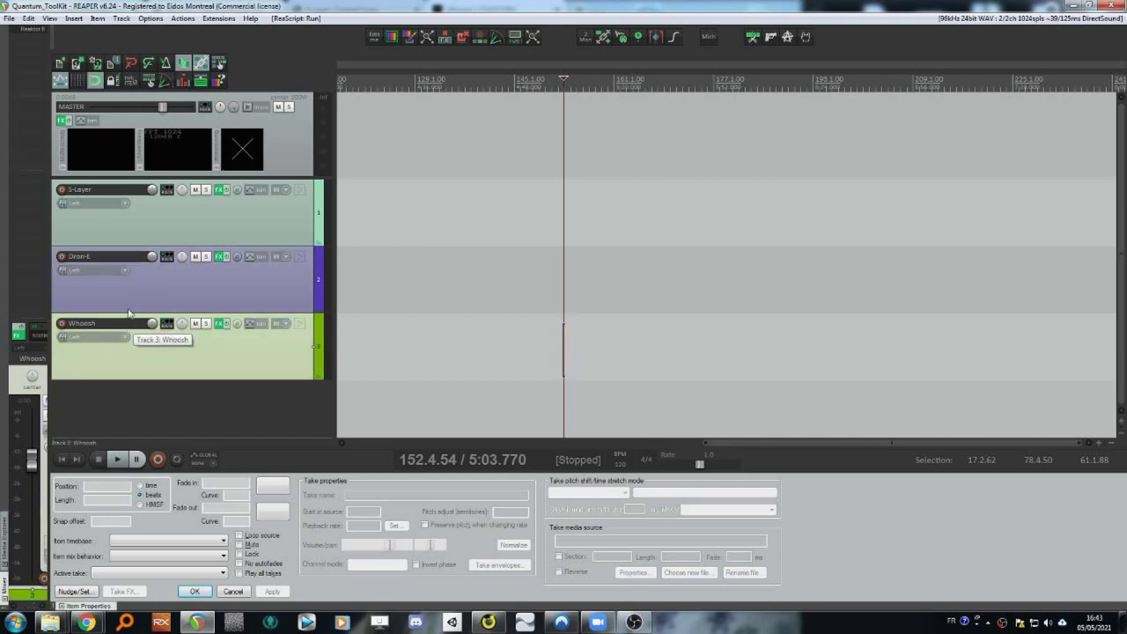
- Open the Reaktor 6 plug-in on the S-Layer track and turn on its edit mode with the snapshot banks displayed
left_click(219, 196)
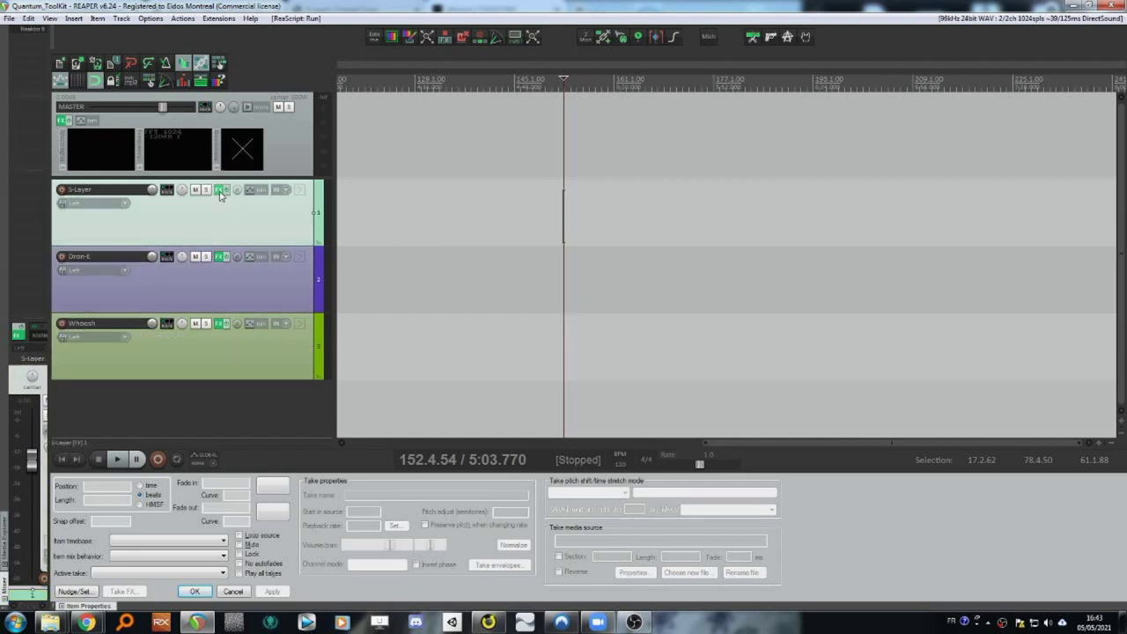
left_click(219, 192)
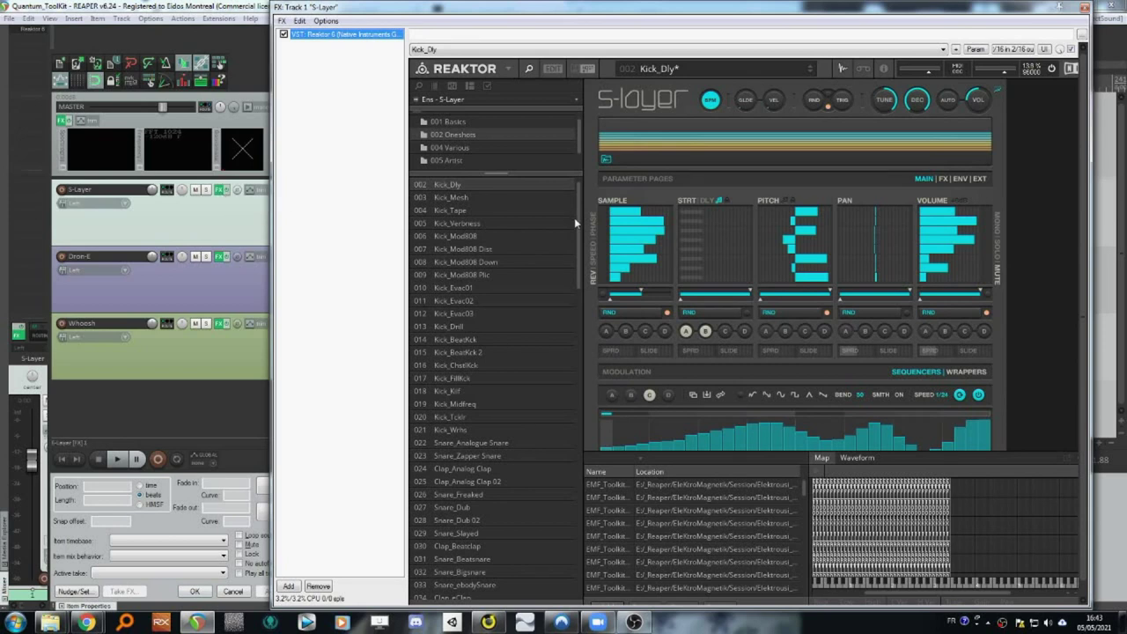
left_click(555, 72)
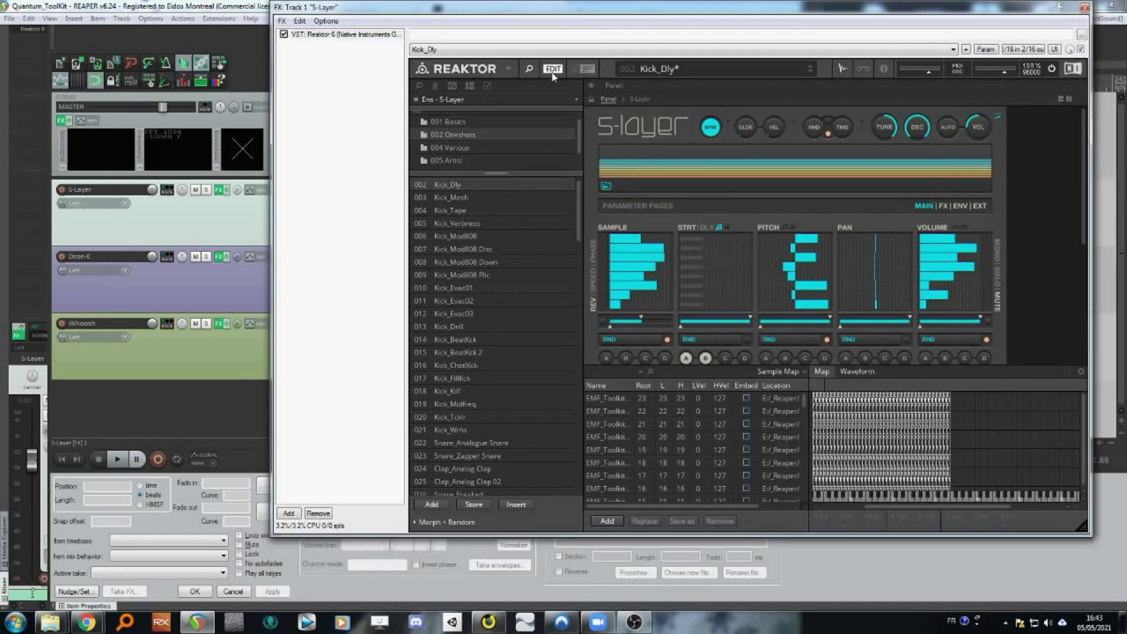
left_click(433, 89)
left_click(435, 92)
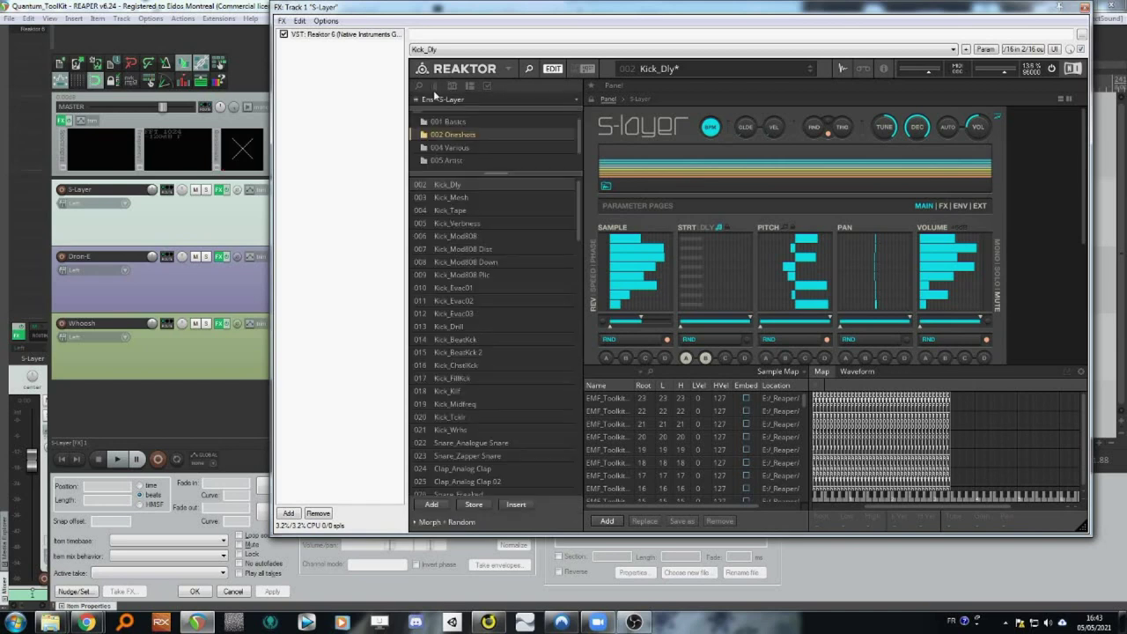
- Load the snapshot bank Quantum_P_S-Layer_Preset.ssf into the 002 Oneshots bank slot
right_click(460, 135)
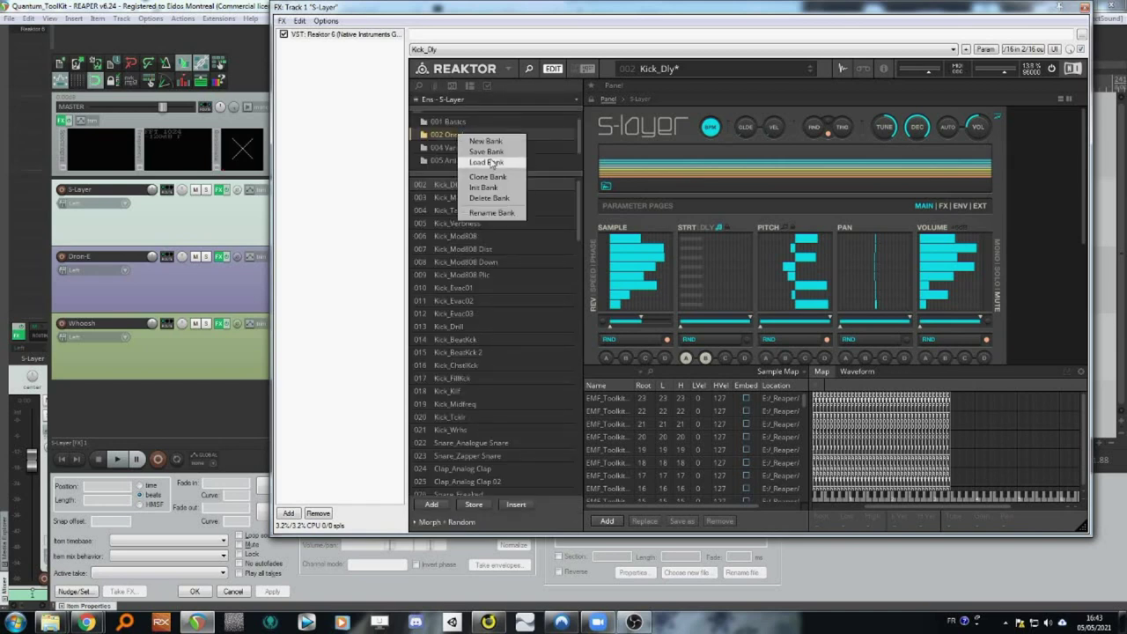
left_click(492, 163)
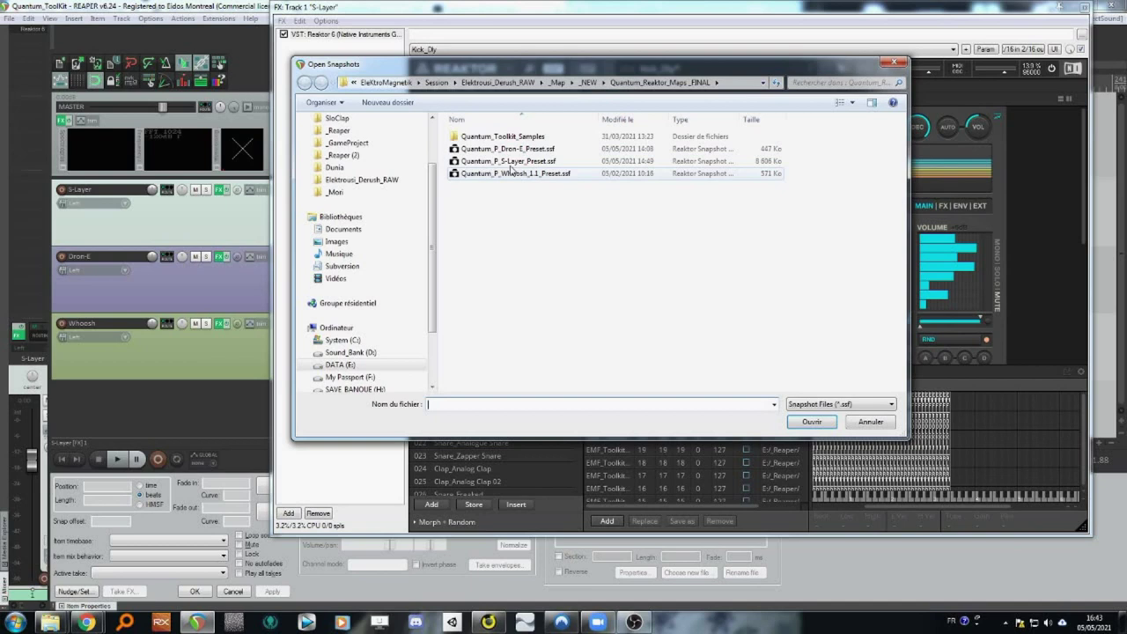
left_click(522, 161)
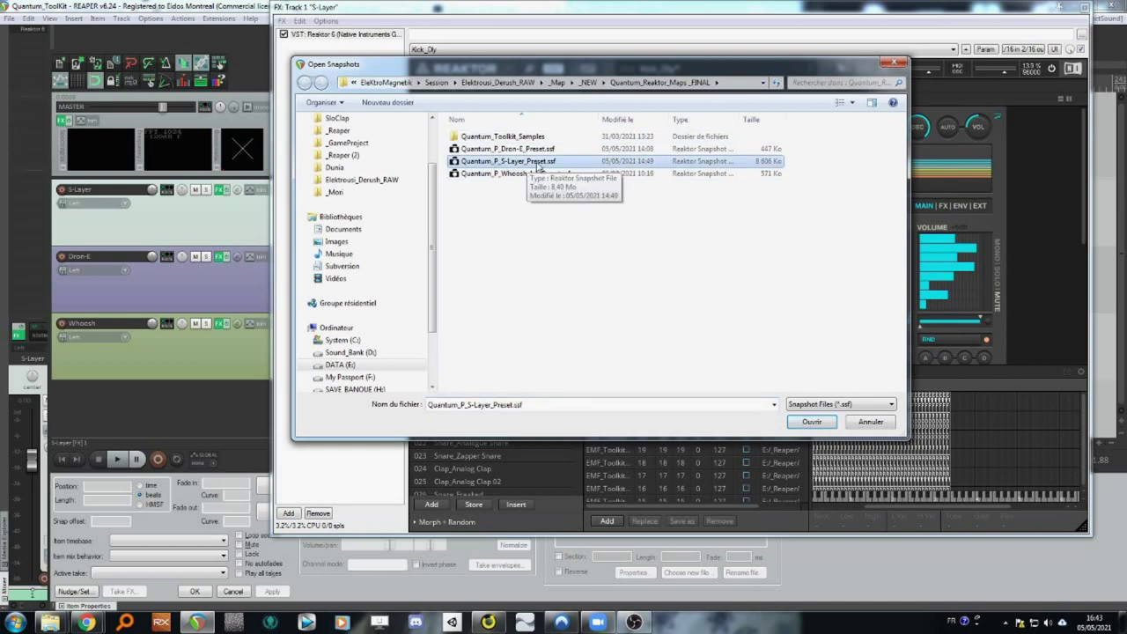
left_click(812, 421)
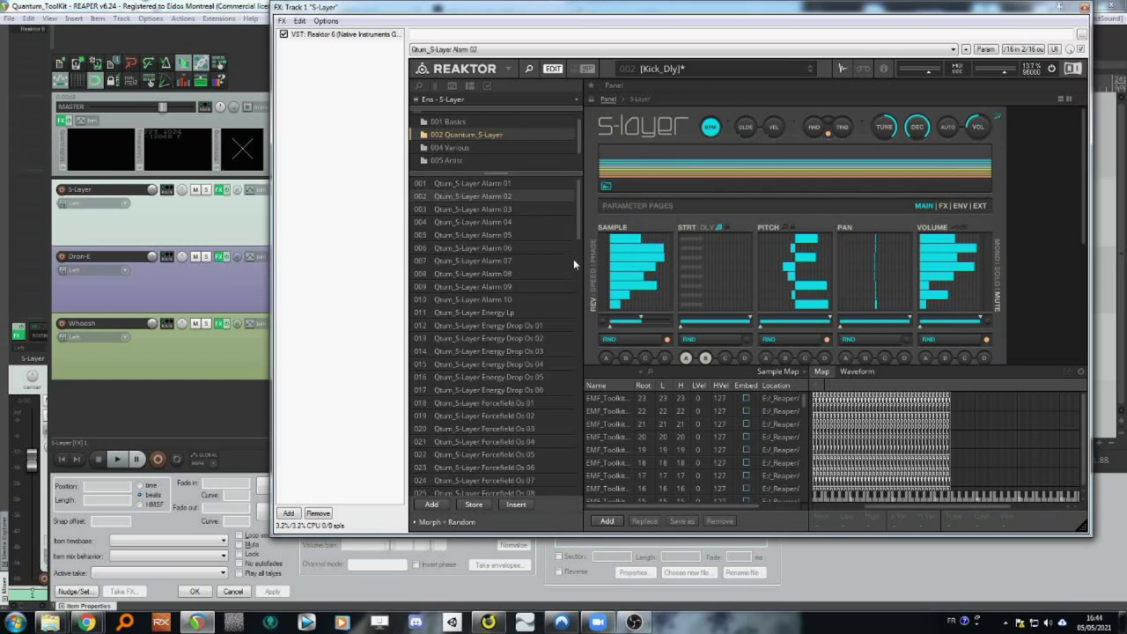
- Browse the Quantum_S-Layer bank, try the snapshot Forcefield Os 01, and load Qtum_S-Layer Forcefield Os 02
left_click_drag(581, 207, 579, 236)
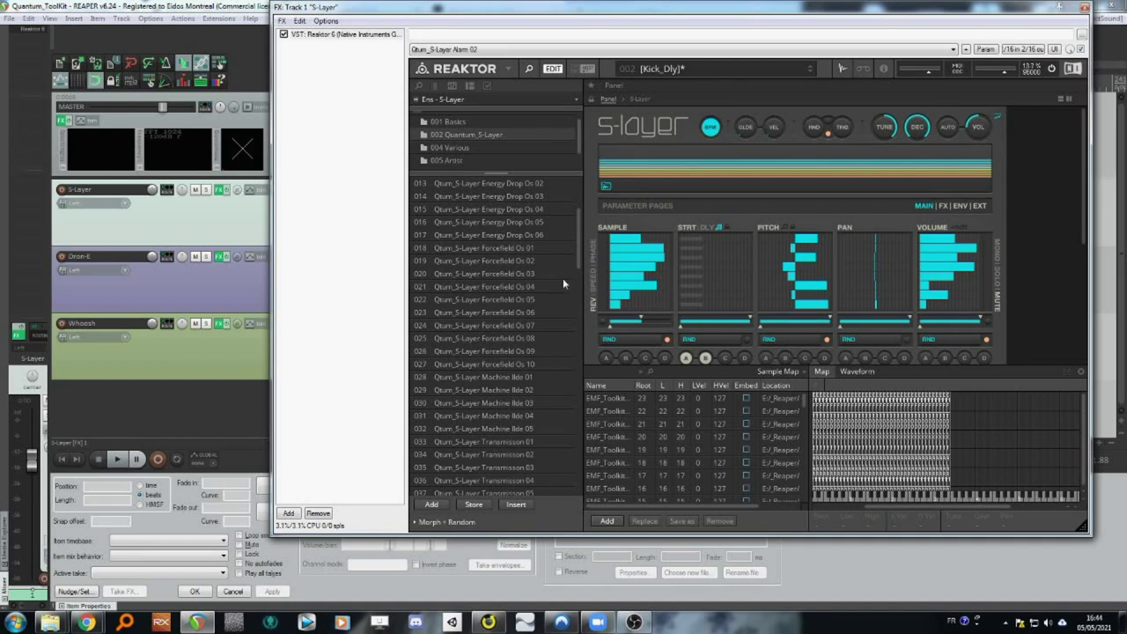
left_click(501, 247)
scroll(501, 247, "up", 3)
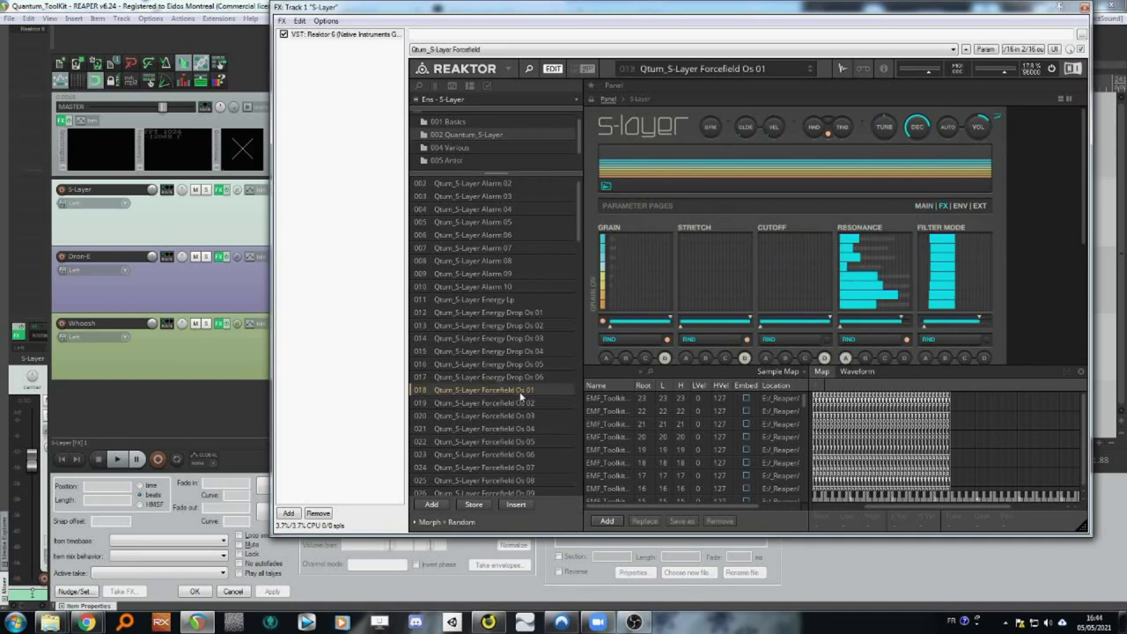
scroll(520, 398, "down", 1)
left_click(516, 379)
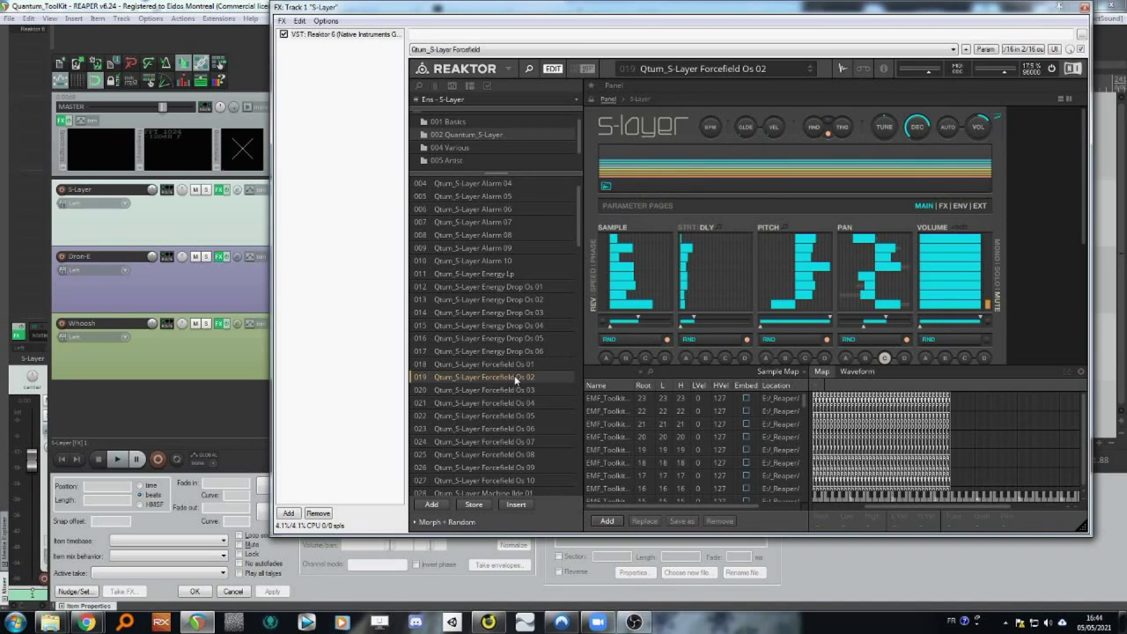
- Show the sample map editor and replace the S-Layer sample map with Quantum_Toolkit_ForceField_081.map from the Quantum_Toolkit_ForceField folder
left_click(841, 70)
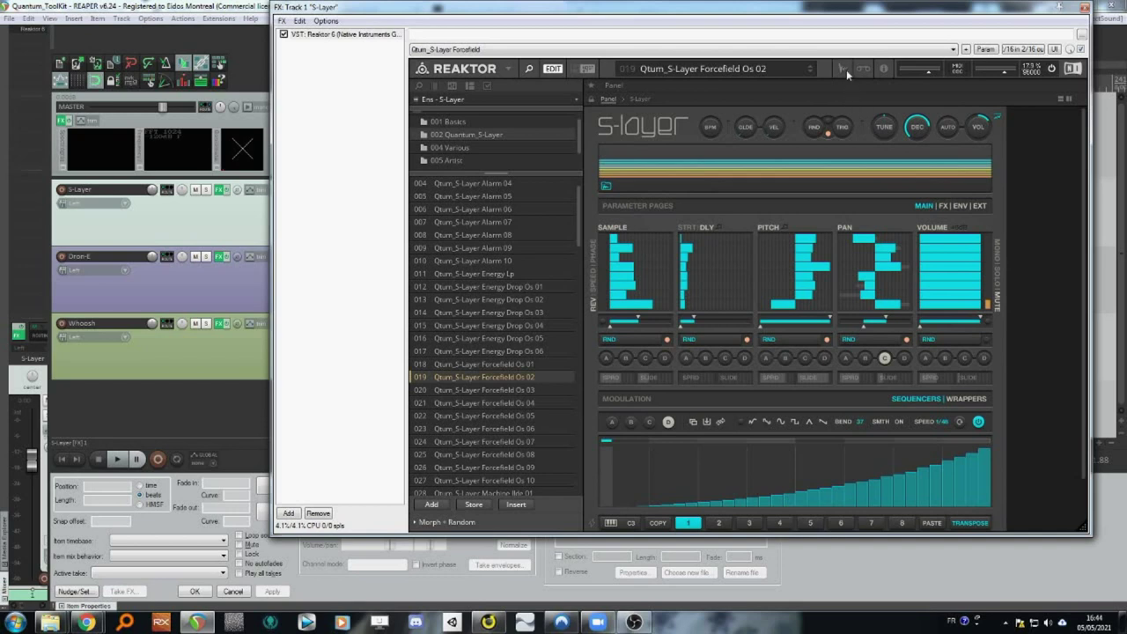
left_click(839, 68)
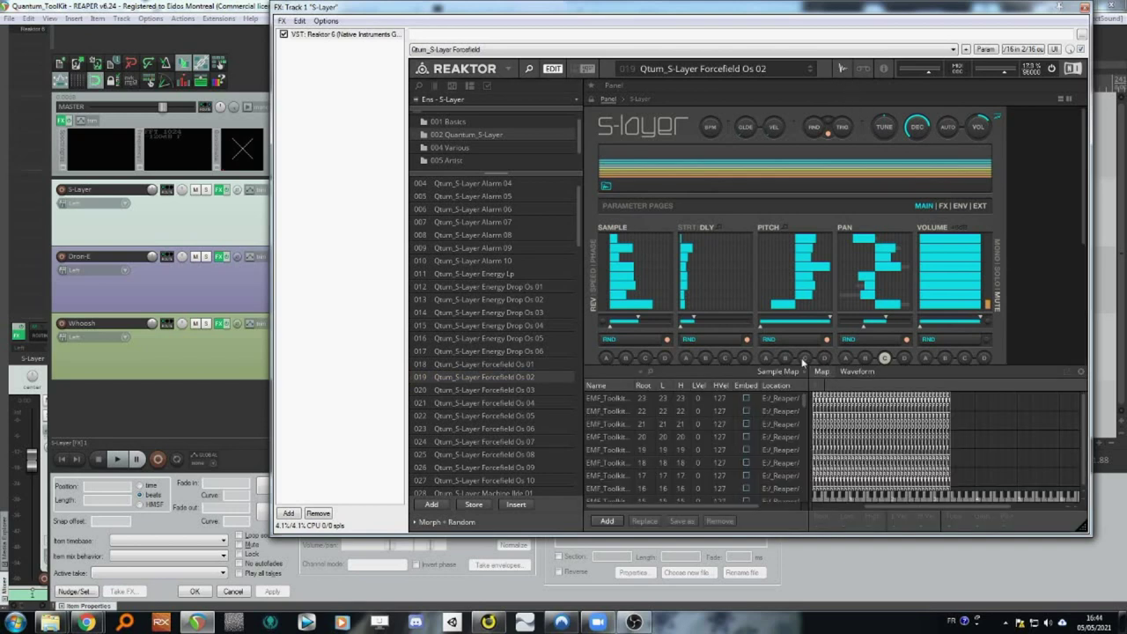
left_click(801, 372)
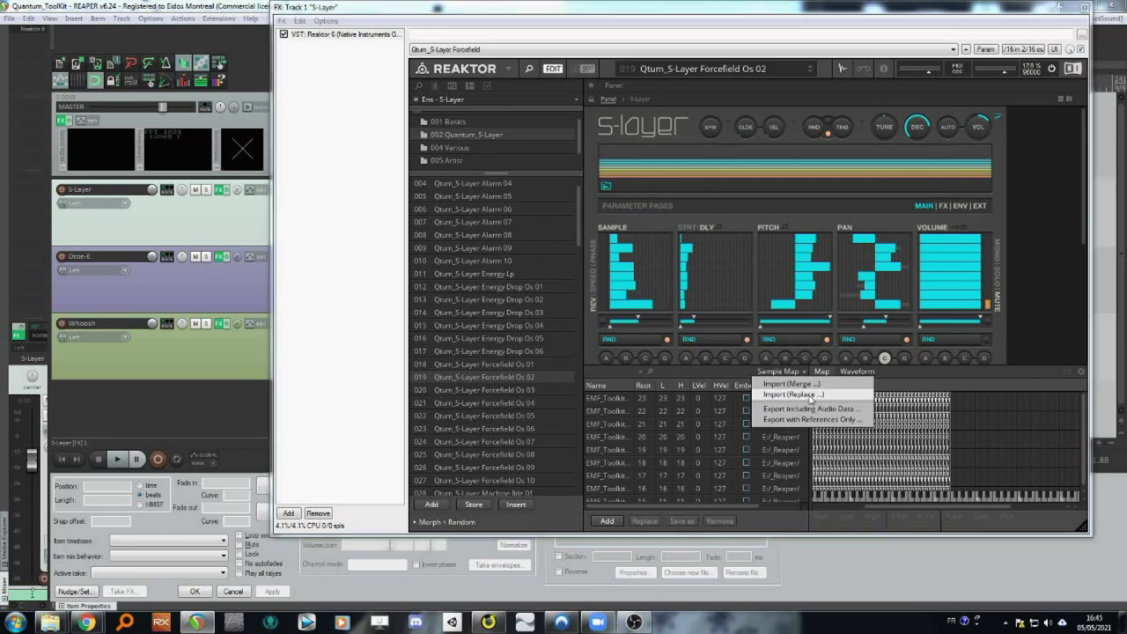
left_click(810, 397)
left_click(593, 84)
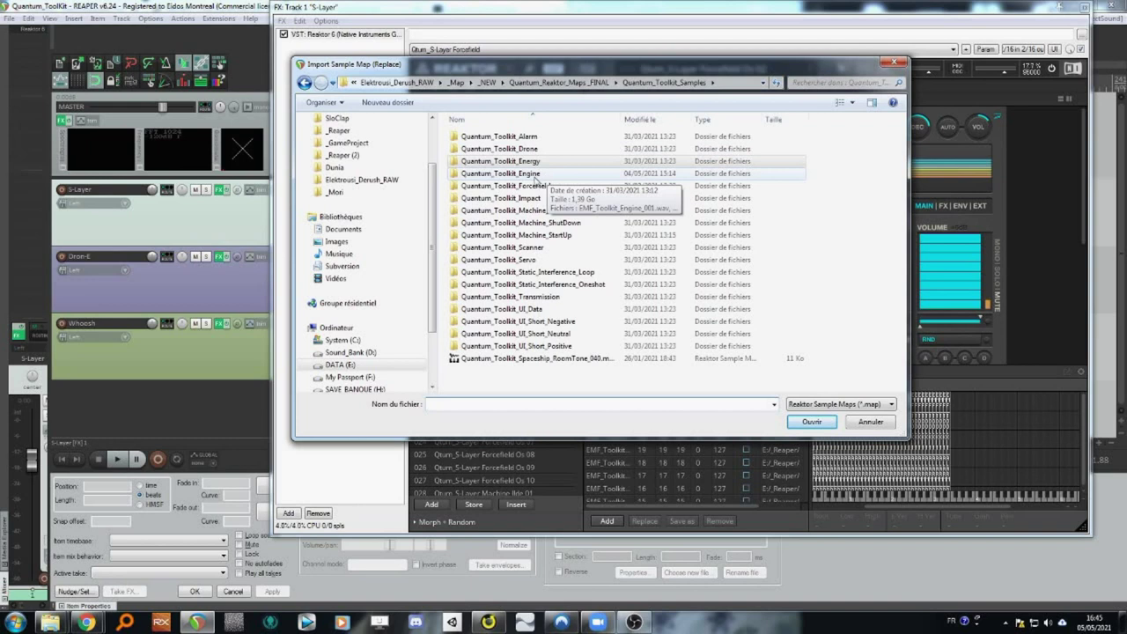
left_click(531, 187)
double_click(531, 187)
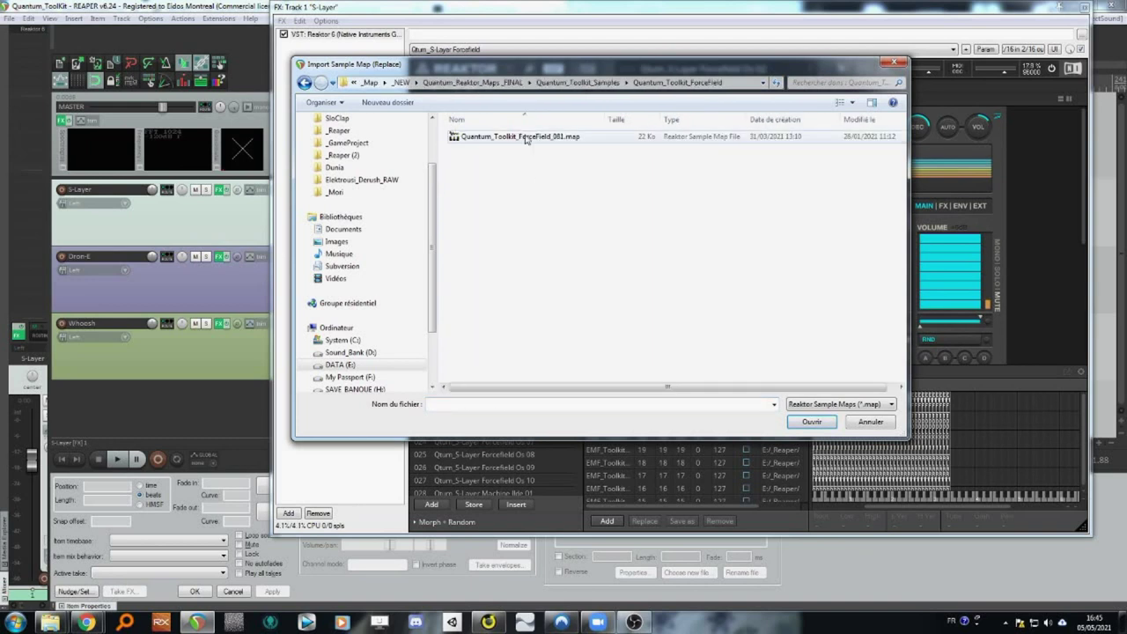
double_click(527, 136)
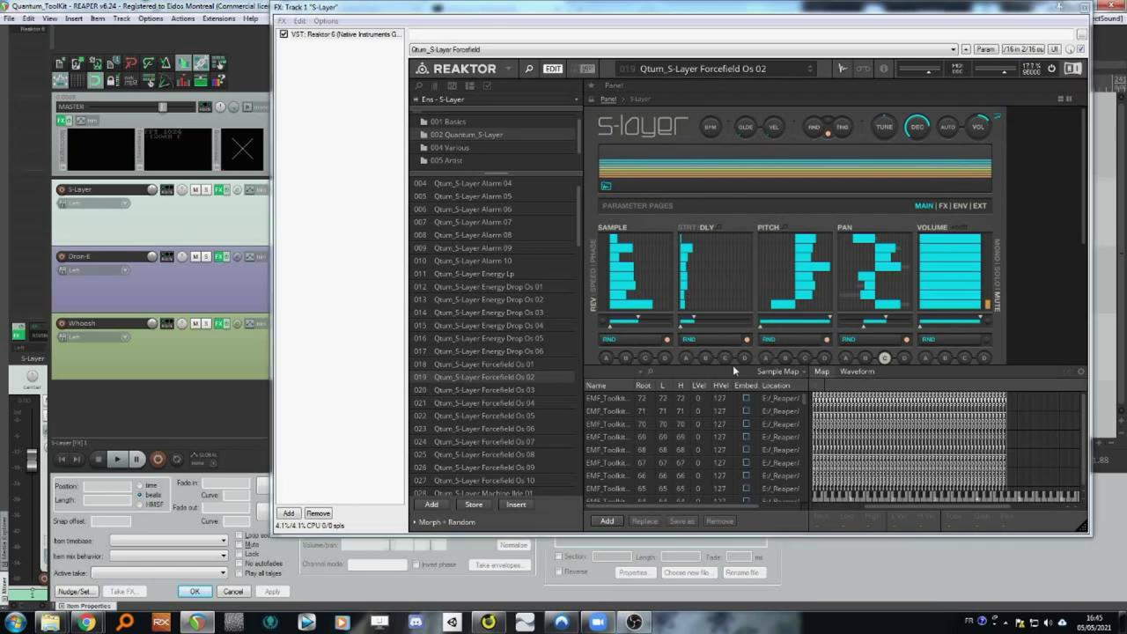
- Load the snapshots Qtum_S-Layer Forcefield Os 03 and Os 04 in turn and trigger each one to hear it
left_click(437, 8)
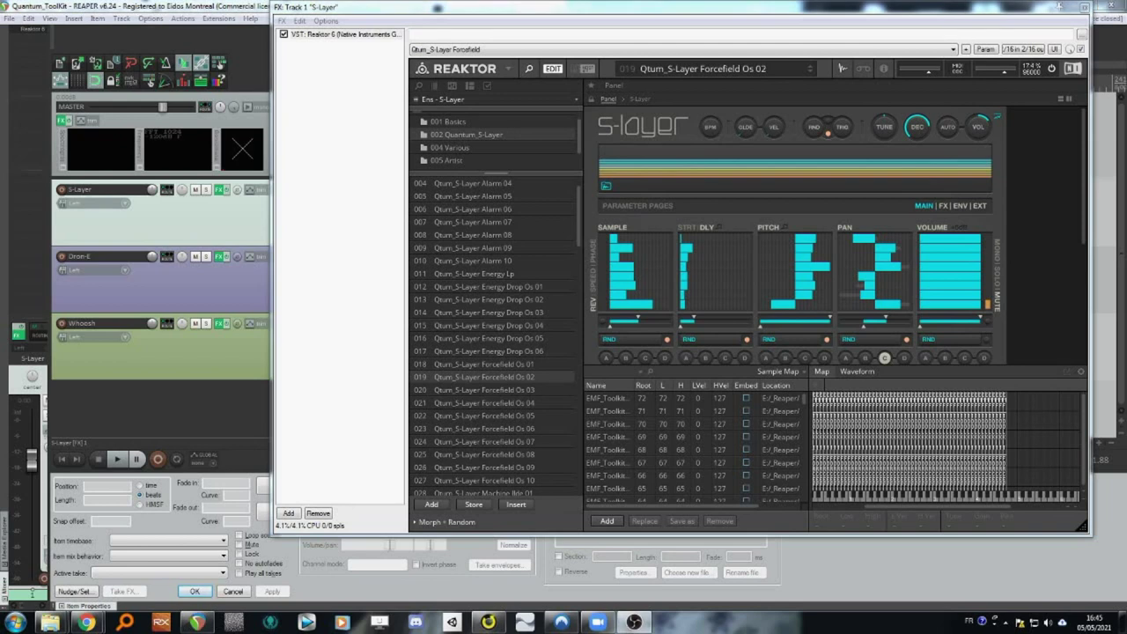
key("Down")
left_click(843, 131)
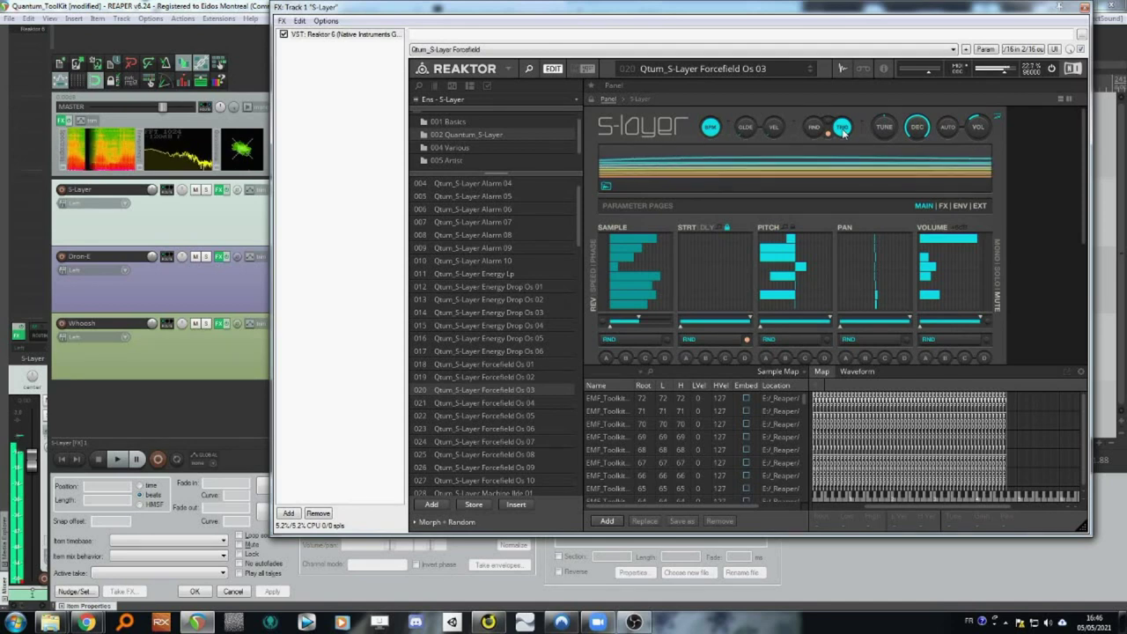
left_click(539, 401)
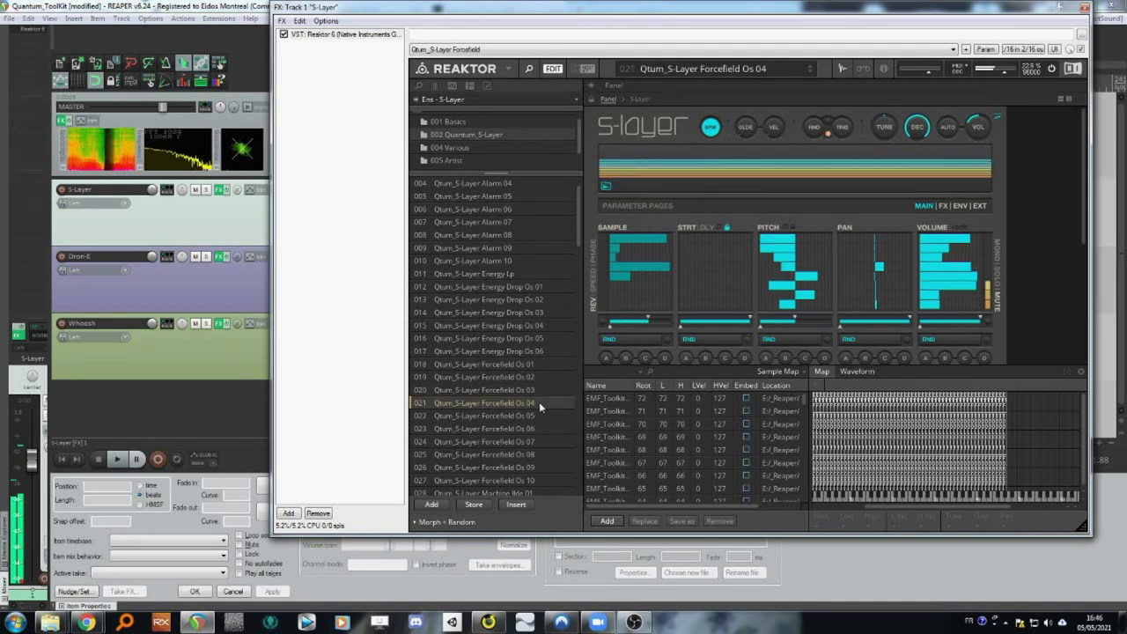
left_click(841, 129)
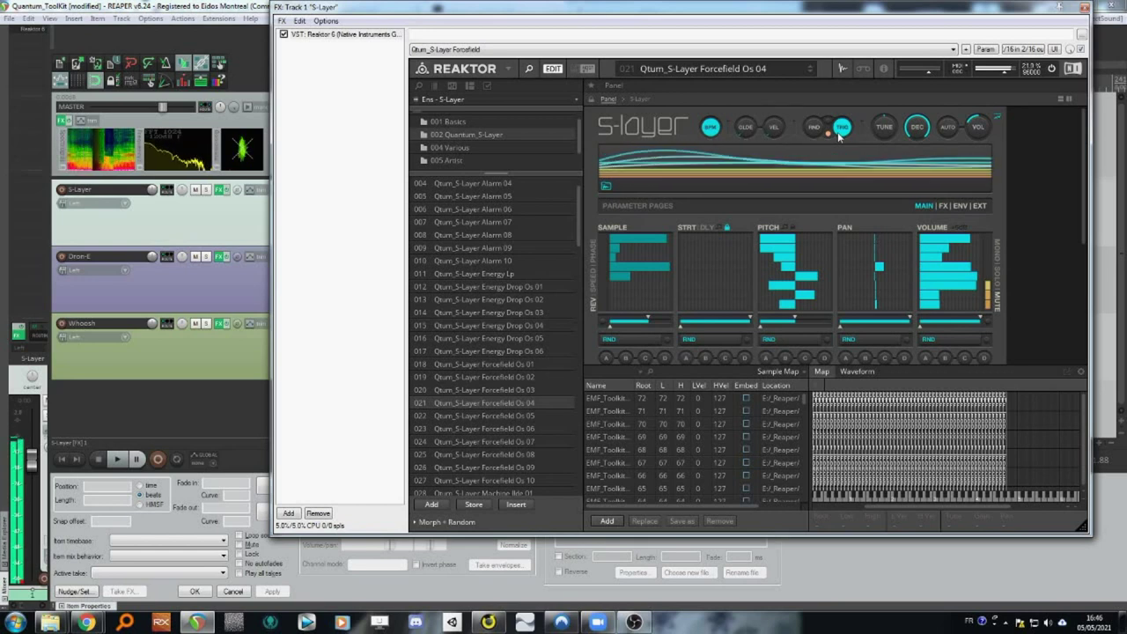
left_click(841, 129)
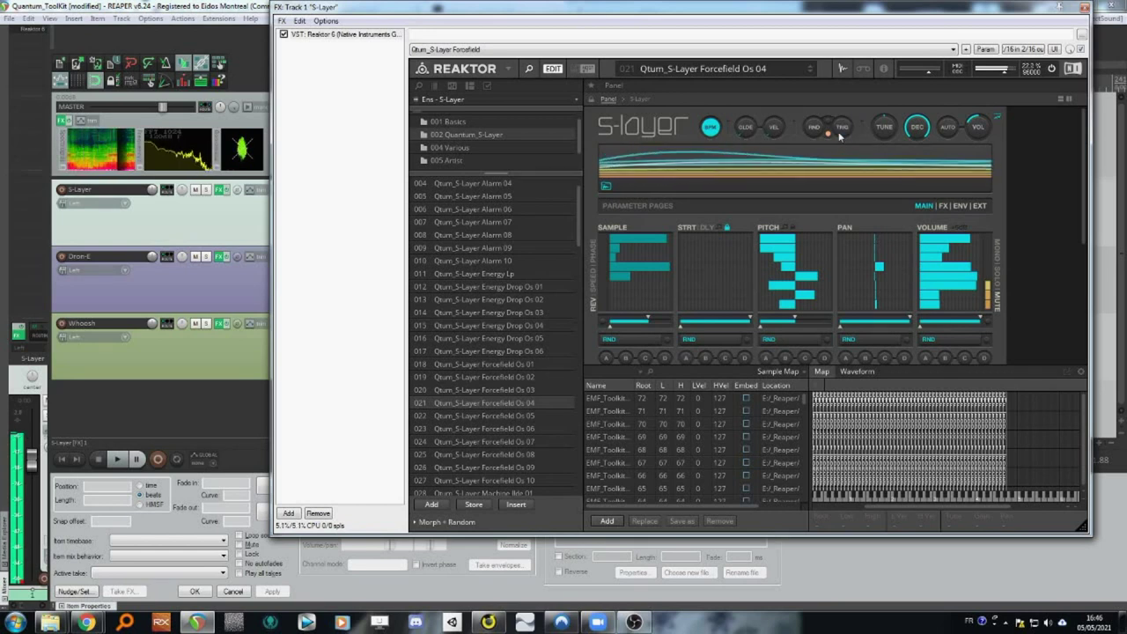
- Step through the snapshots Forcefield Os 05, Os 06 and Os 07, triggering them to hear their sound
key("Down")
left_click(842, 130)
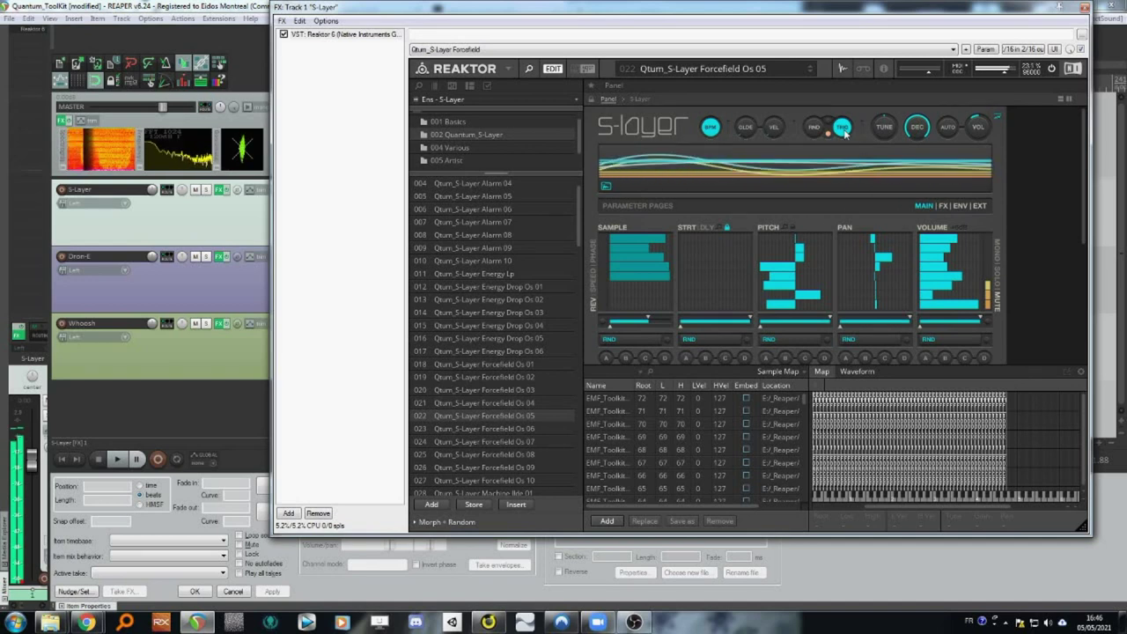
key("Down")
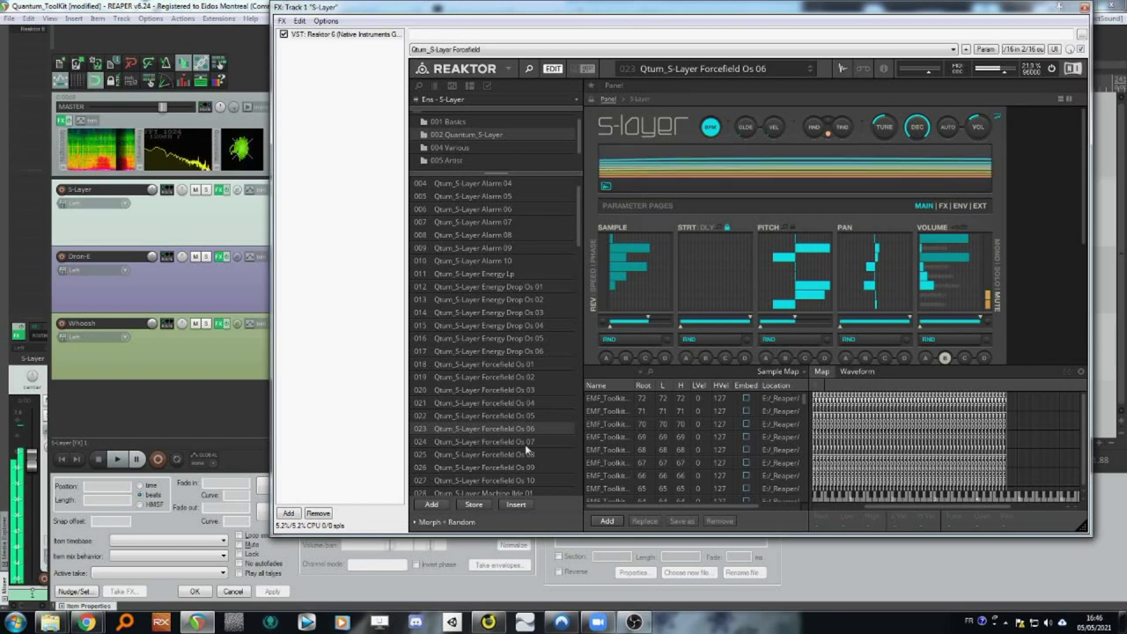
left_click(525, 443)
left_click(842, 128)
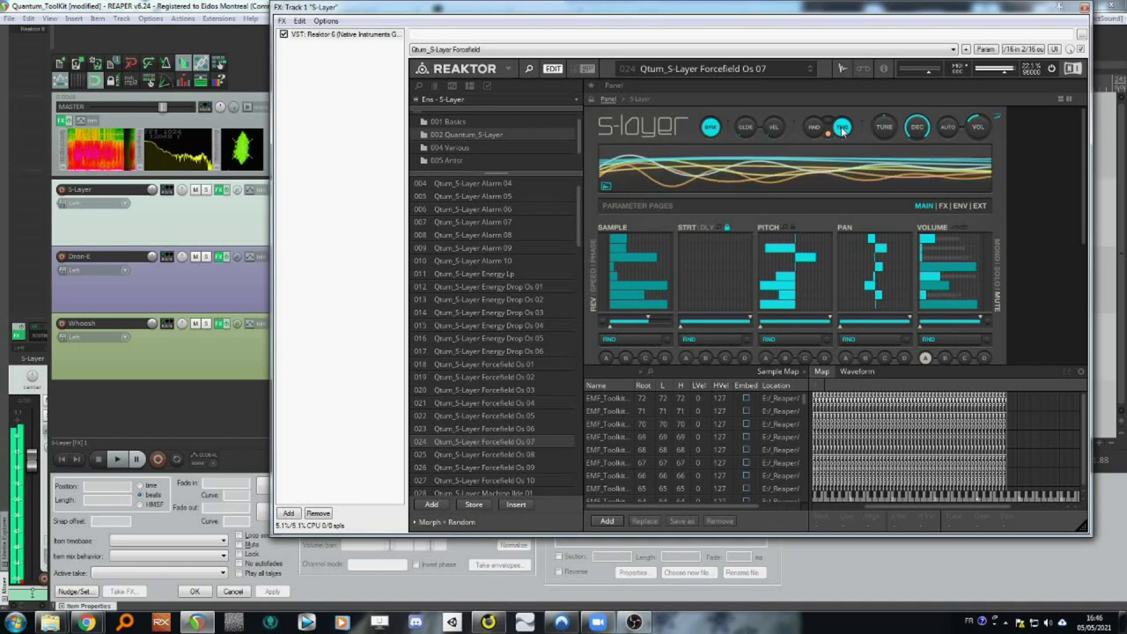
left_click(842, 128)
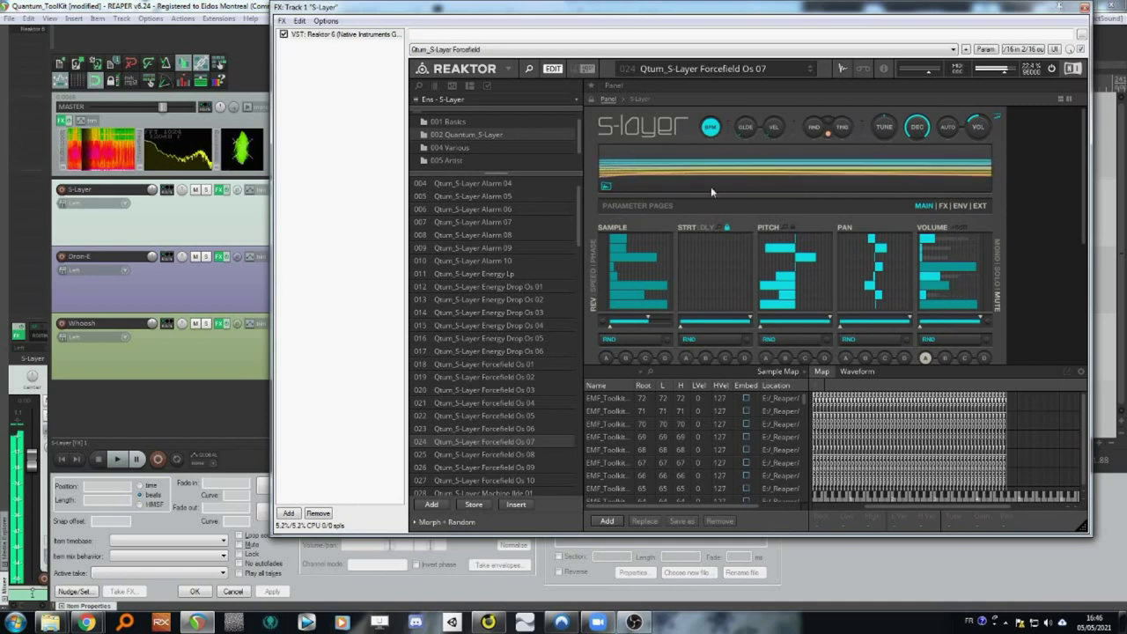
- Load the snapshot Qtum_S-Layer Machine Ilde 01 and replace the sample map with Quantum_Toolkit_Machine_Idle_A_072.map
scroll(581, 226, "down", 4)
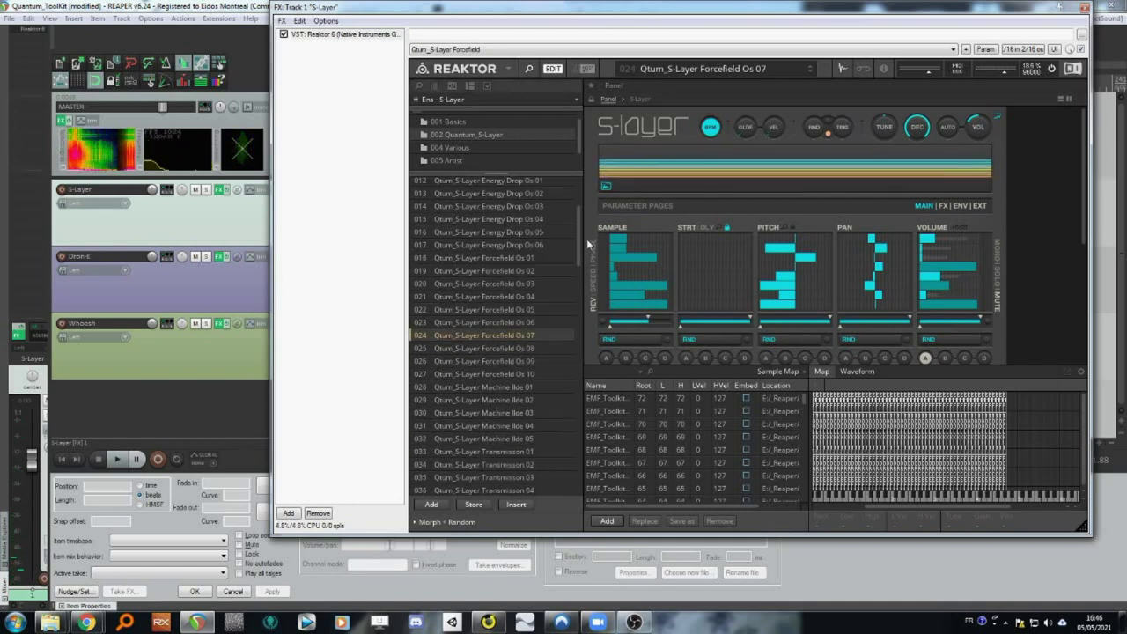
left_click(510, 333)
right_click(753, 366)
left_click(775, 387)
double_click(759, 226)
key("ctrl+a")
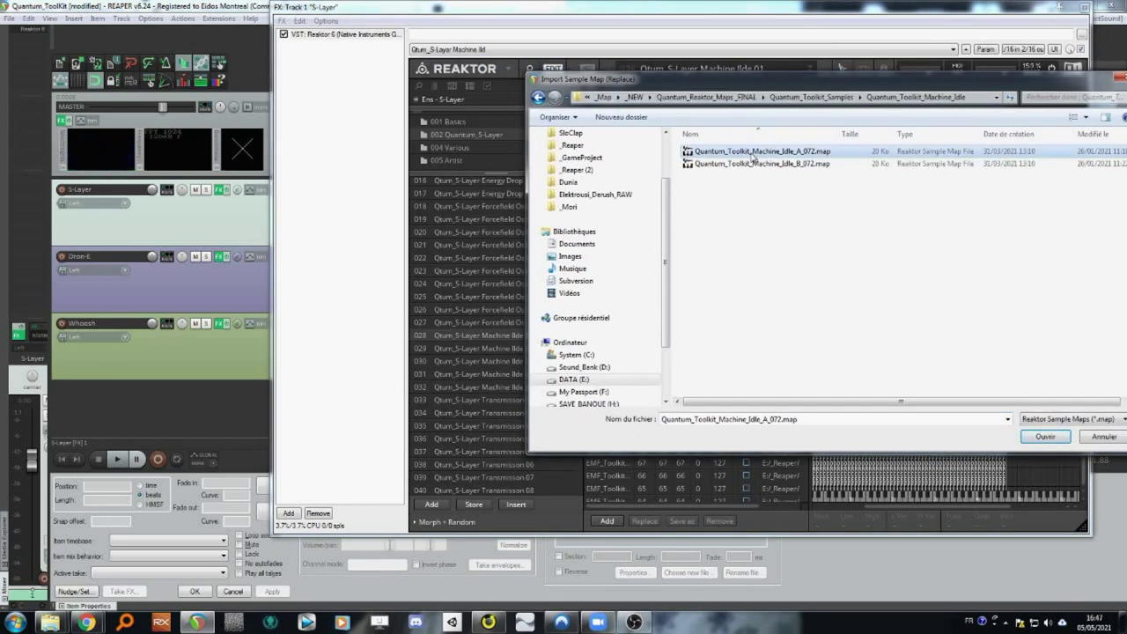
key("Return")
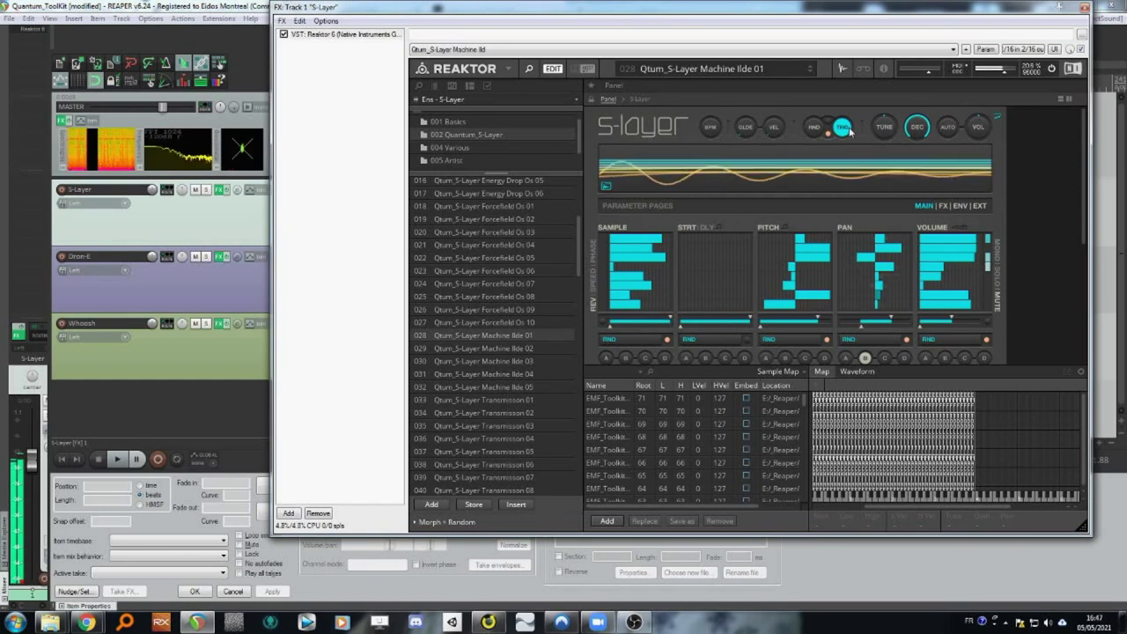
- Trigger Machine Ilde 01 and audition the snapshots Machine Ilde 02 and Machine Ilde 03
left_click(843, 127)
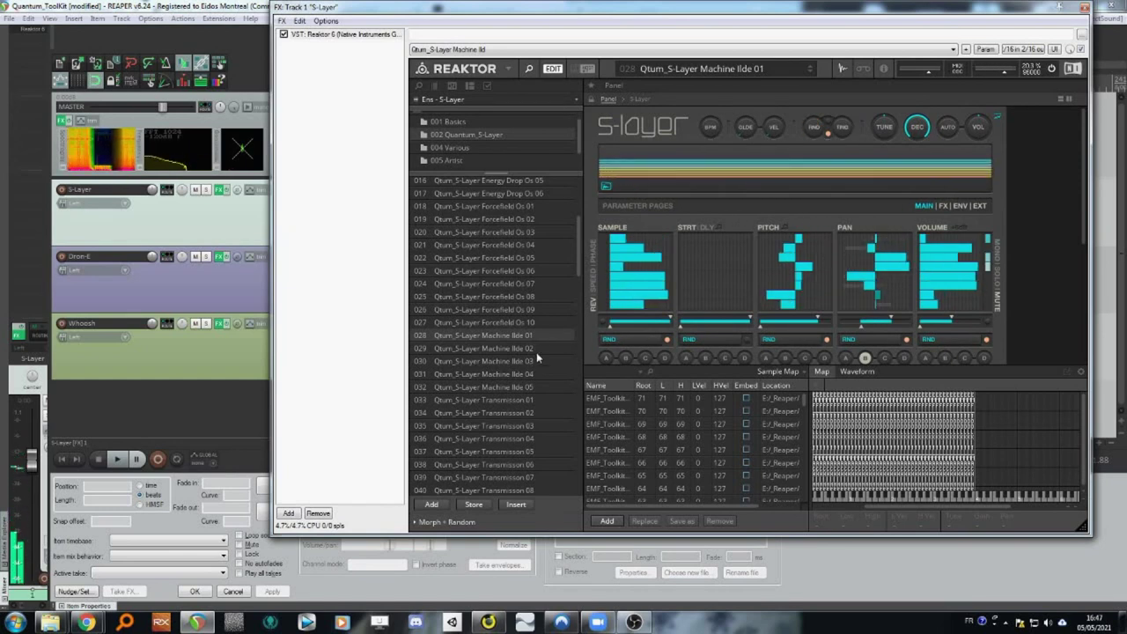
left_click(537, 352)
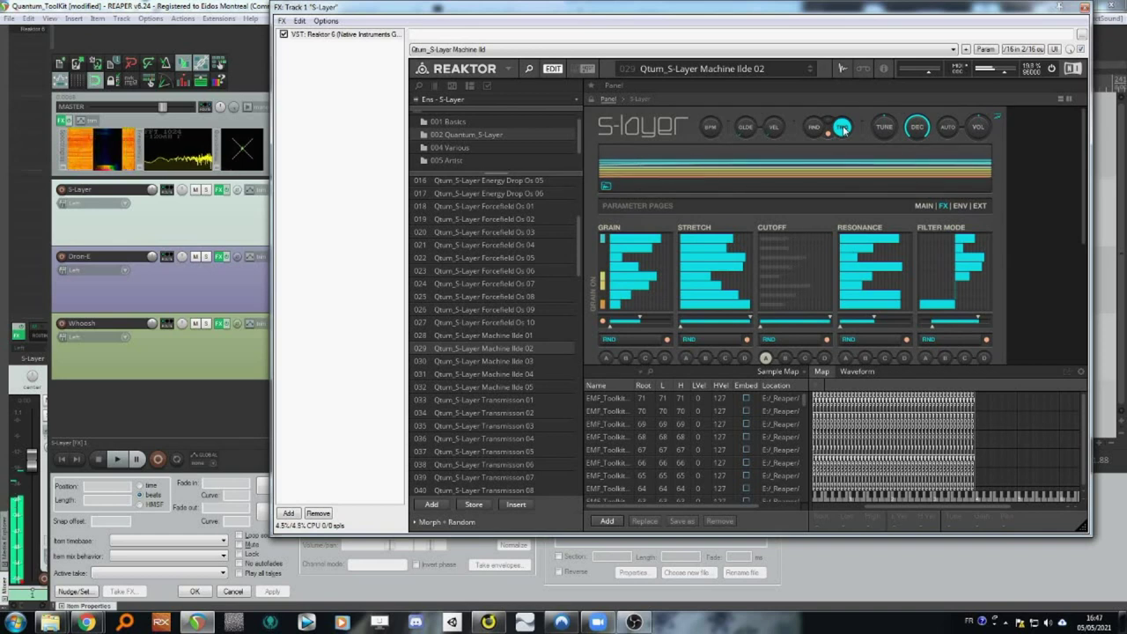
left_click(512, 362)
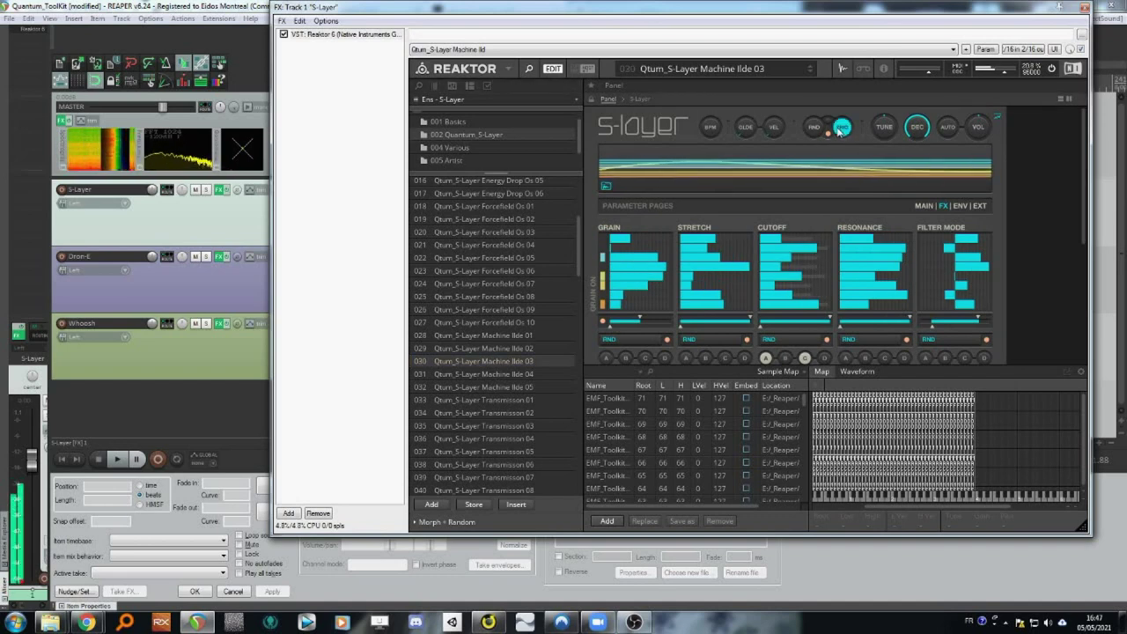
- Randomize the Machine Ilde 03 sound repeatedly to hear different variations
left_click(814, 129)
left_click(815, 129)
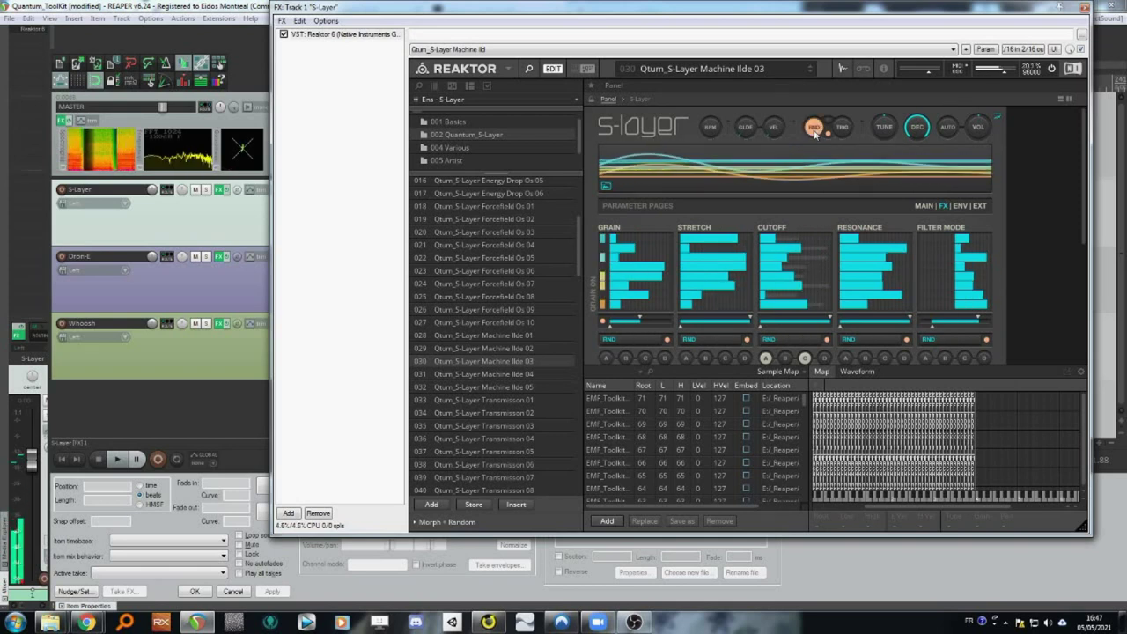
left_click(815, 129)
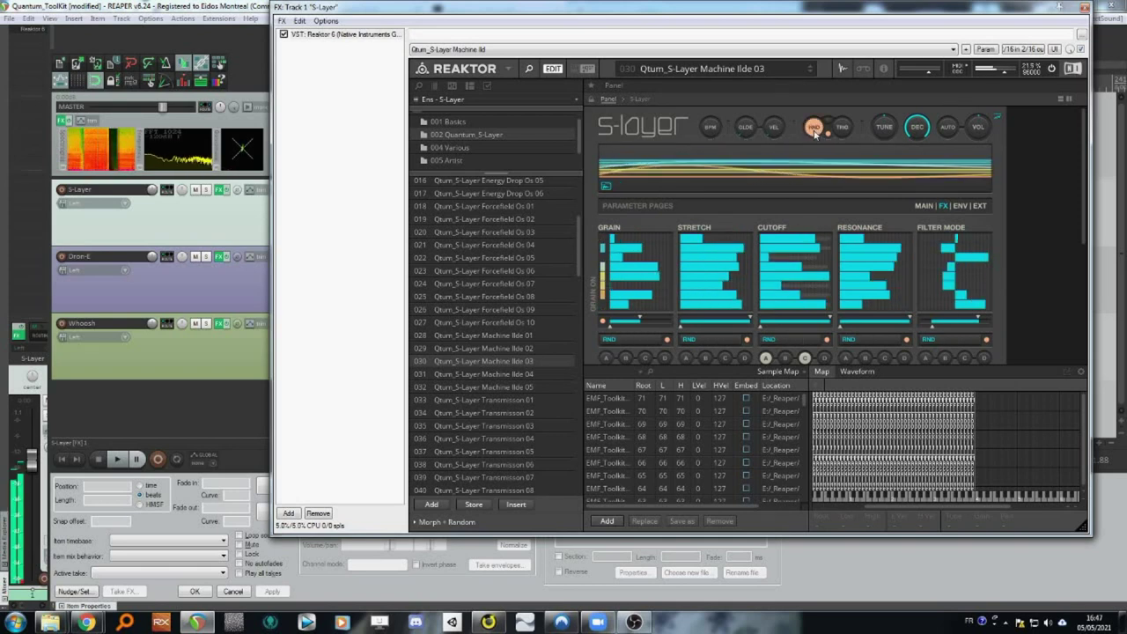
left_click(814, 130)
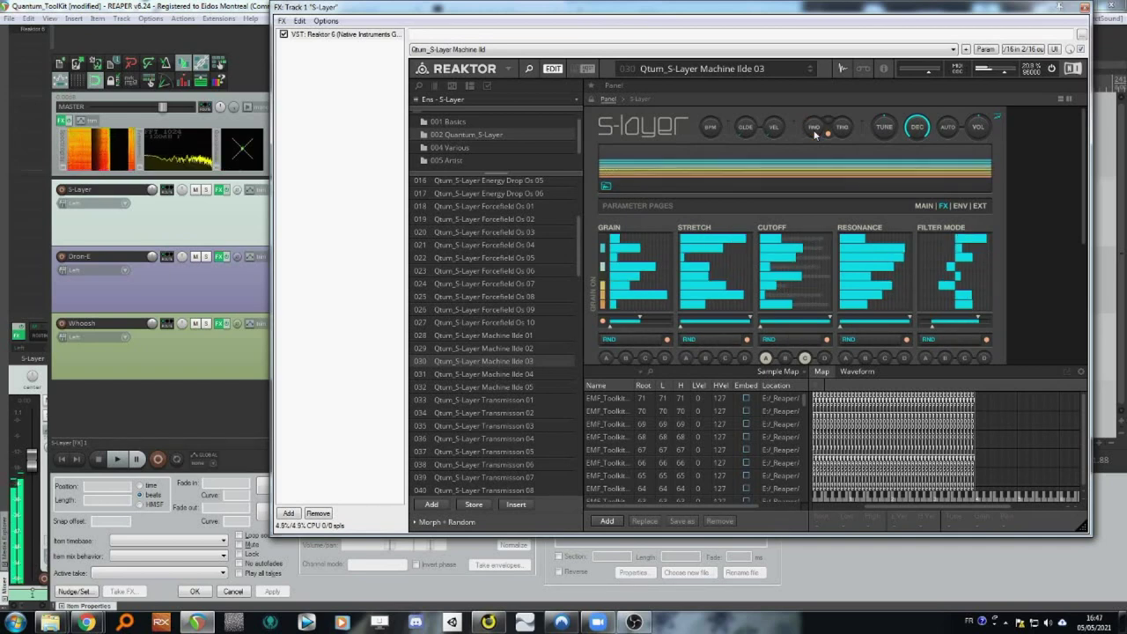
left_click(814, 130)
left_click(815, 129)
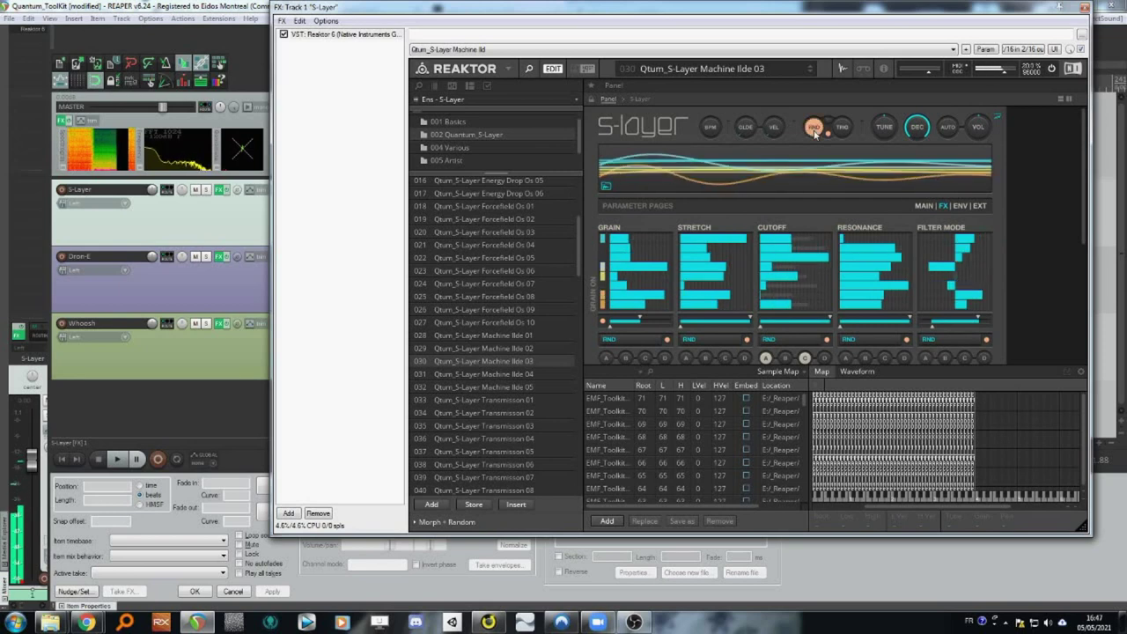
- Load the snapshot Qtum_S-Layer Machine Ilde 04, trigger it, and randomize its sound three times
left_click(551, 374)
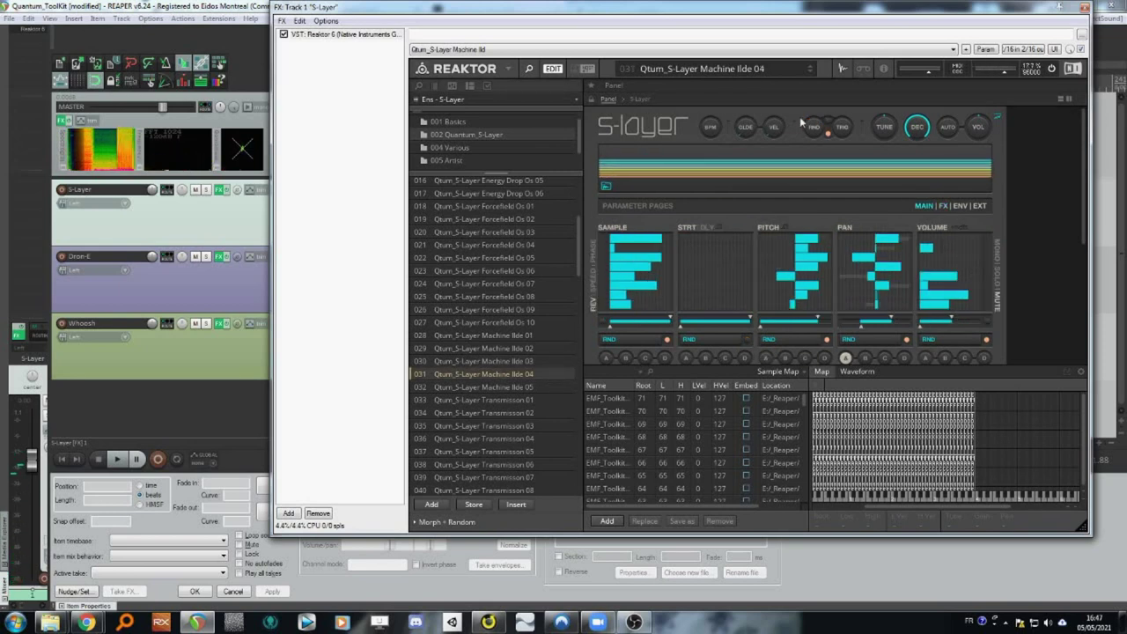
left_click(841, 129)
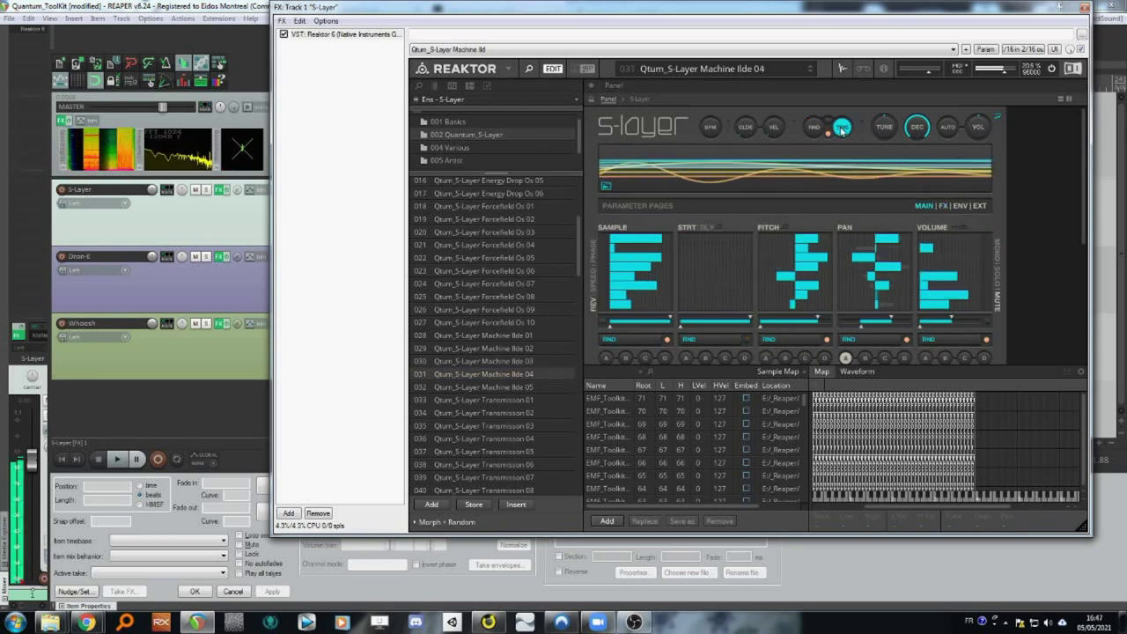
left_click(814, 128)
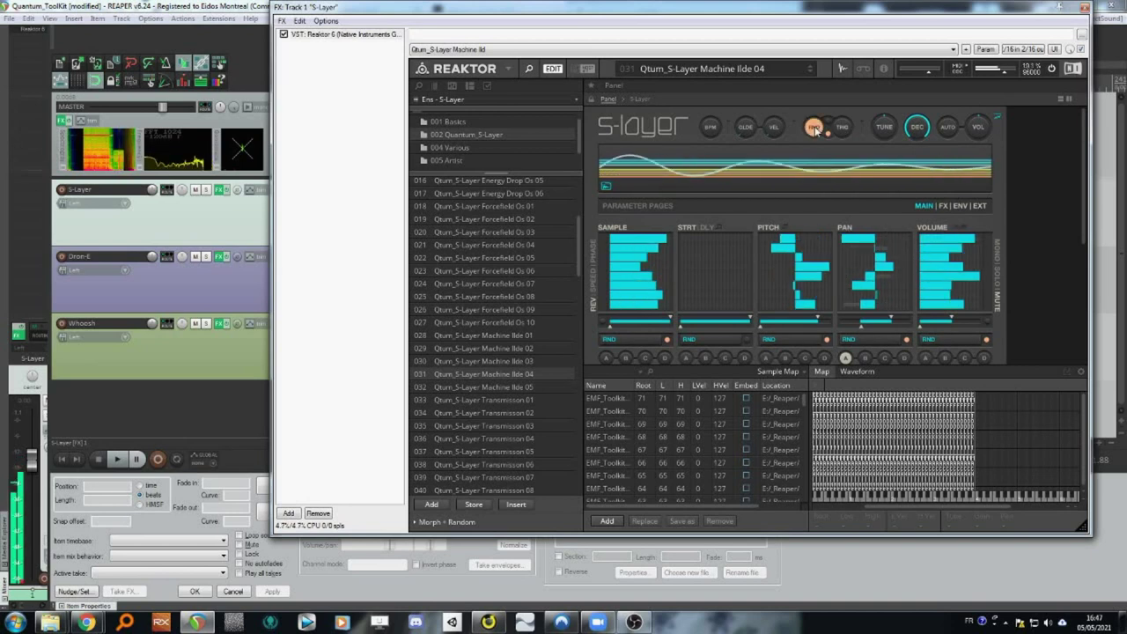
left_click(815, 126)
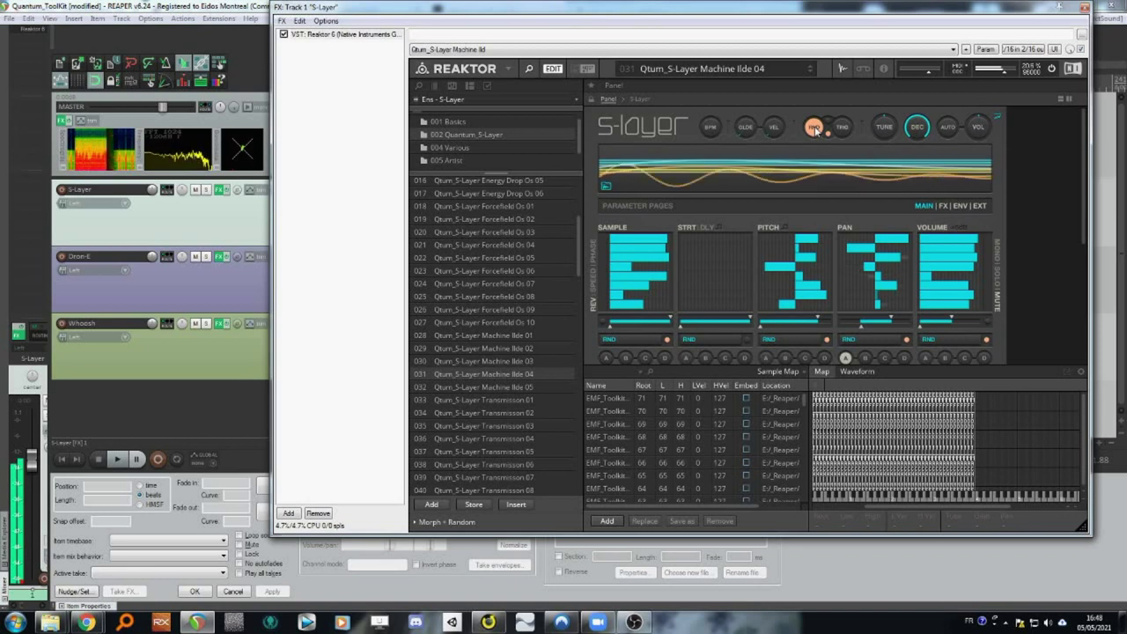
left_click(814, 128)
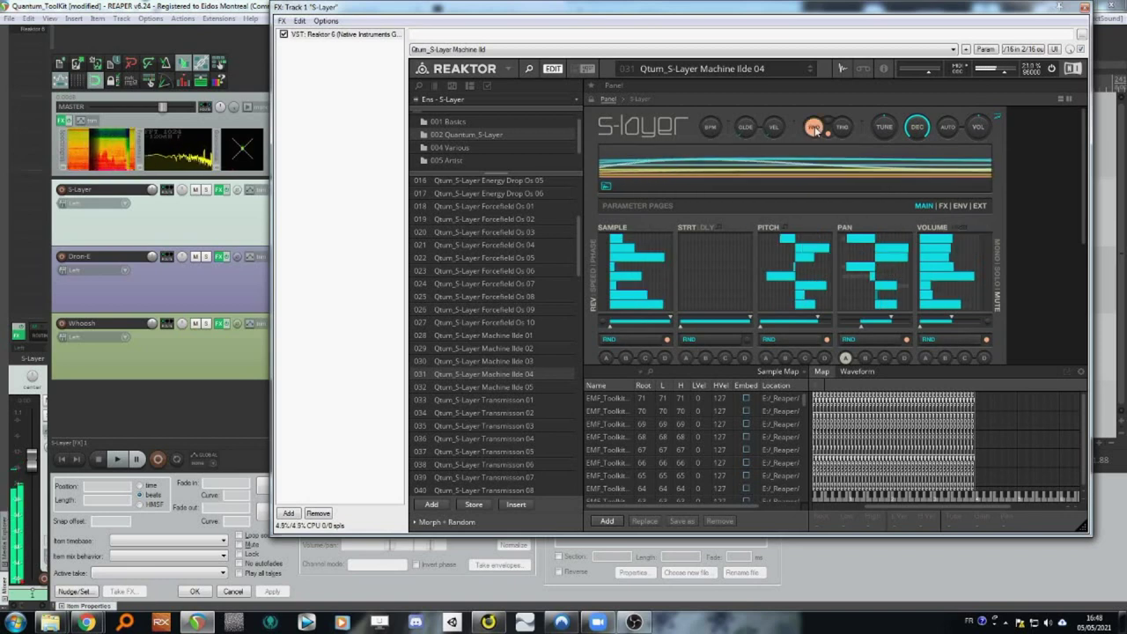
- Load the snapshot Qtum_S-Layer Machine Ilde 05, trigger it, and randomize its sound twice
left_click(517, 389)
left_click(847, 125)
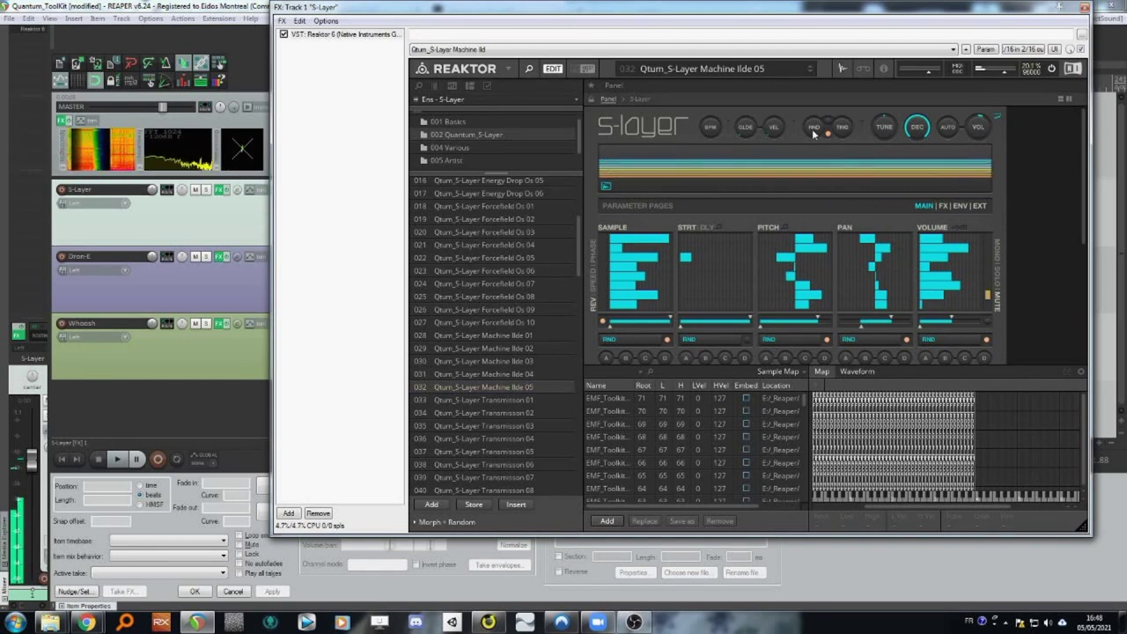
left_click(815, 129)
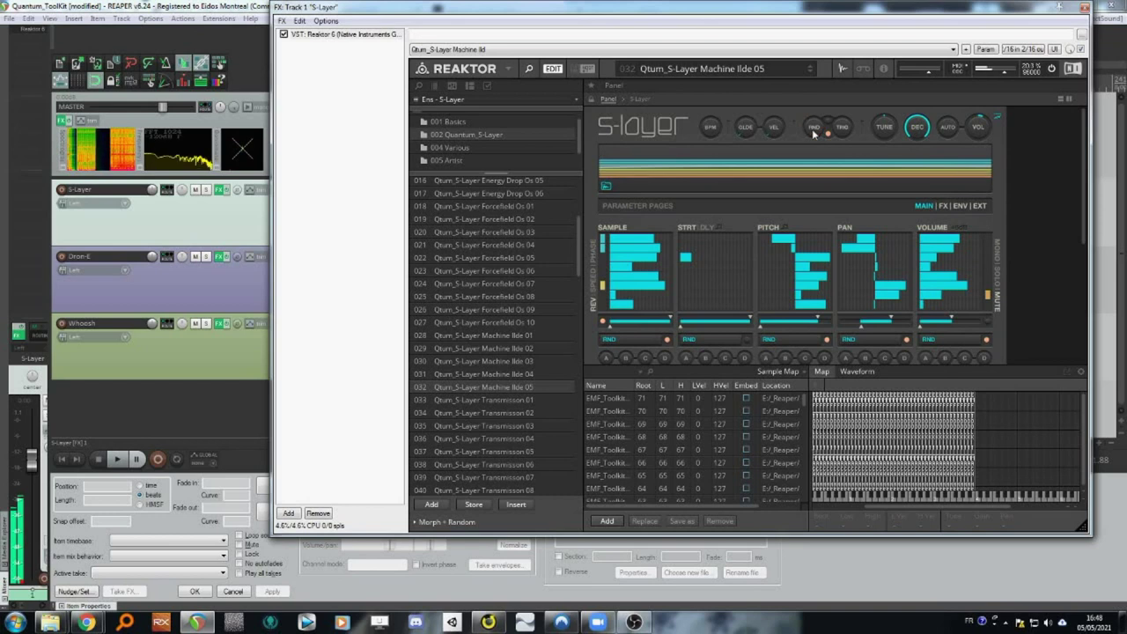
left_click(815, 129)
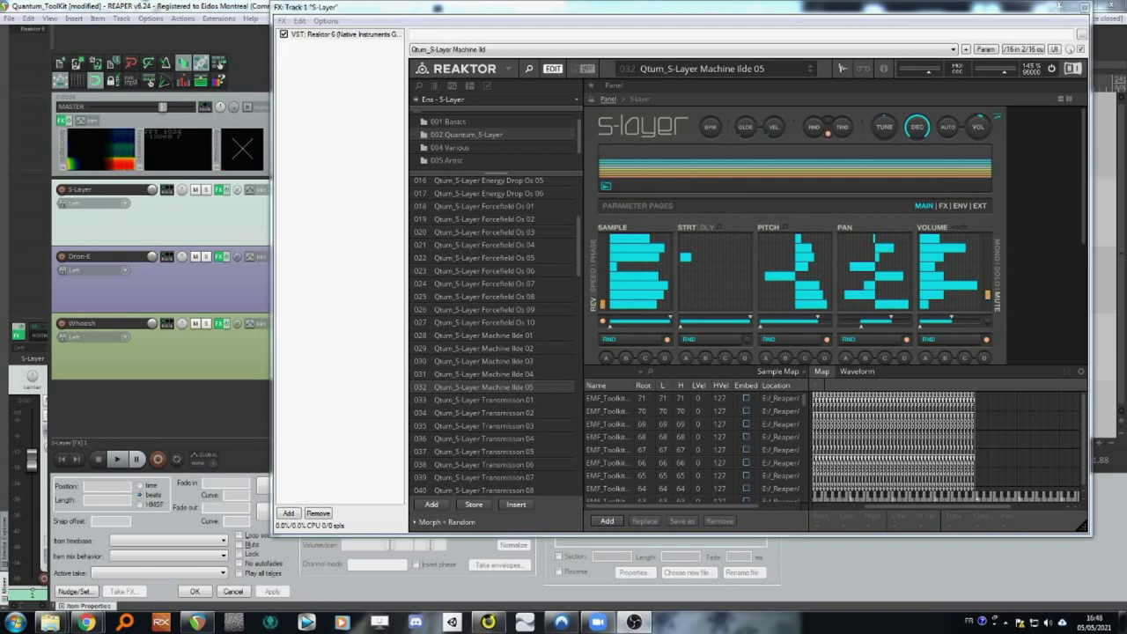
- Close the S-Layer effects window and open the Reaktor 6 plug-in on the Dron-E track, repositioning its window
left_click(1083, 7)
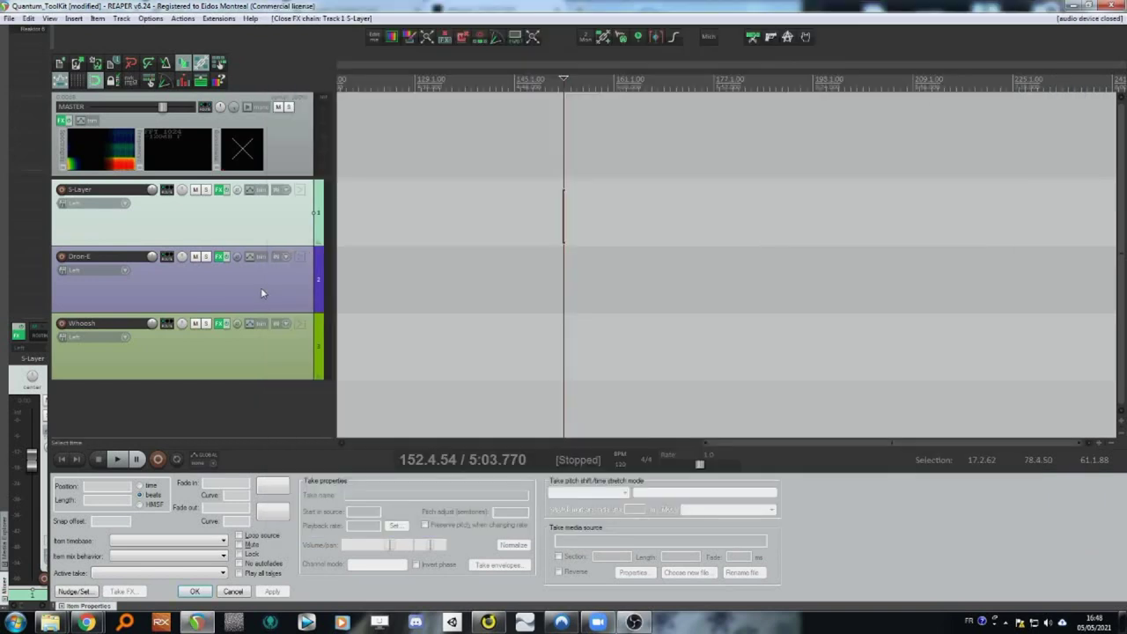
left_click(220, 257)
left_click_drag(668, 122, 691, 100)
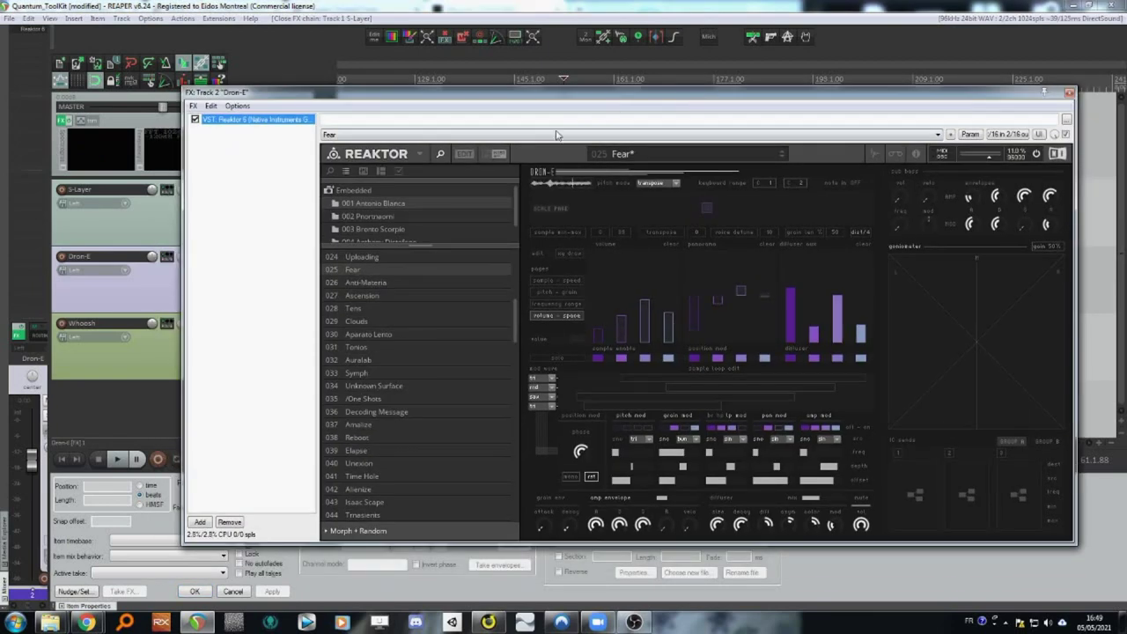
- Switch Reaktor to edit mode and load the Quantum_Dron-E snapshot bank over embedded bank 002
left_click(464, 154)
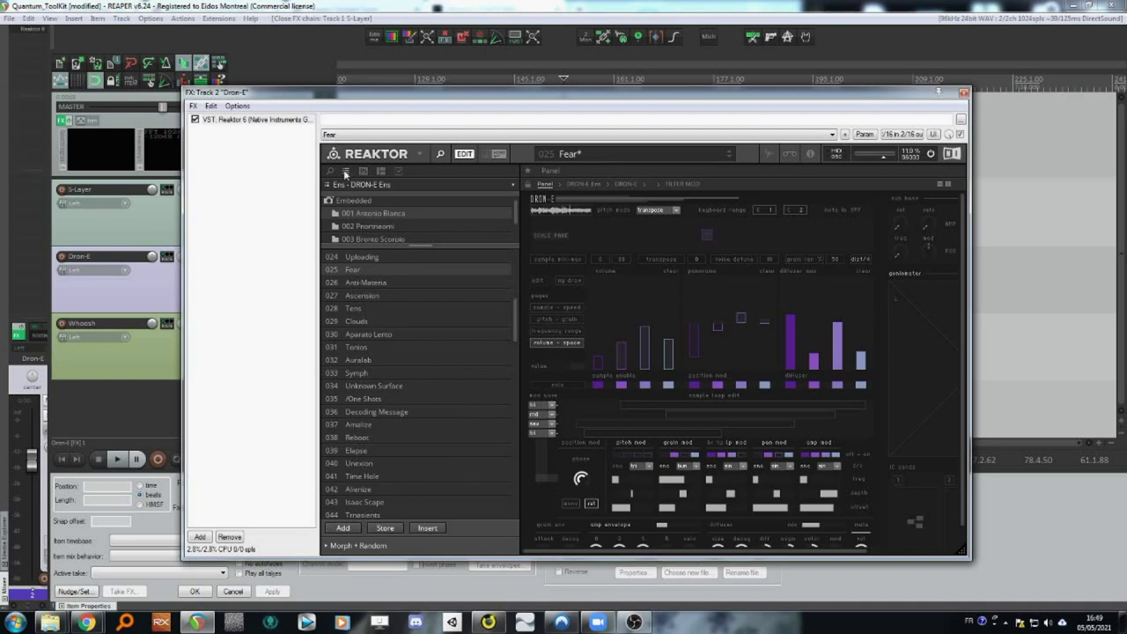
left_click_drag(428, 244, 425, 284)
right_click(418, 230)
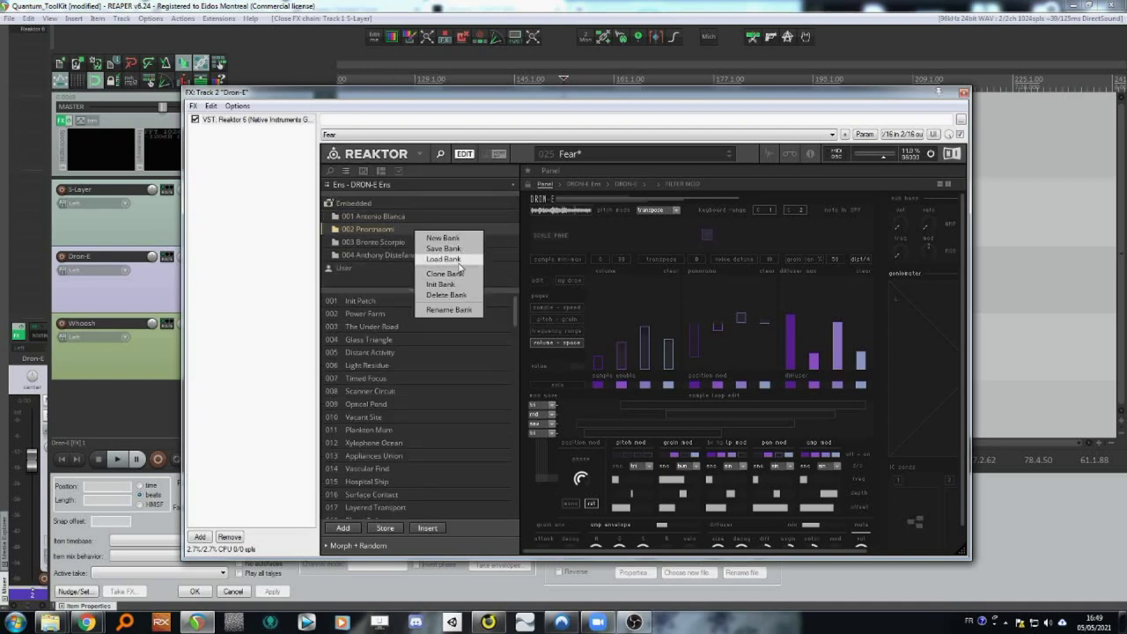
left_click(444, 259)
double_click(407, 205)
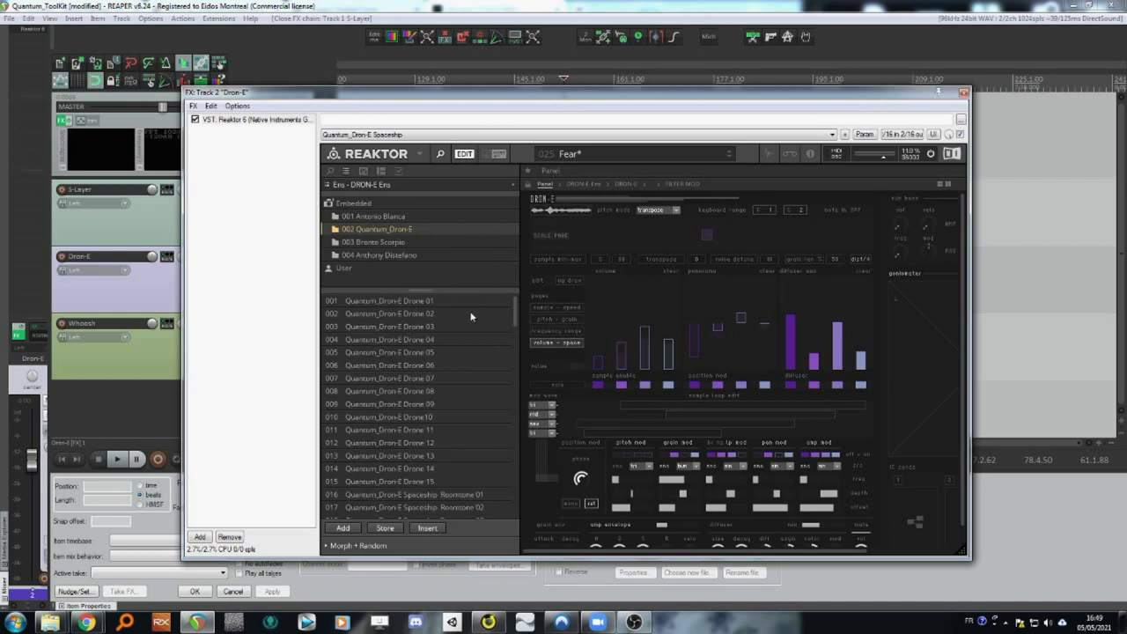
- Replace Dron-E's sample map by importing the matching EMF Toolkit sample map
left_click(768, 153)
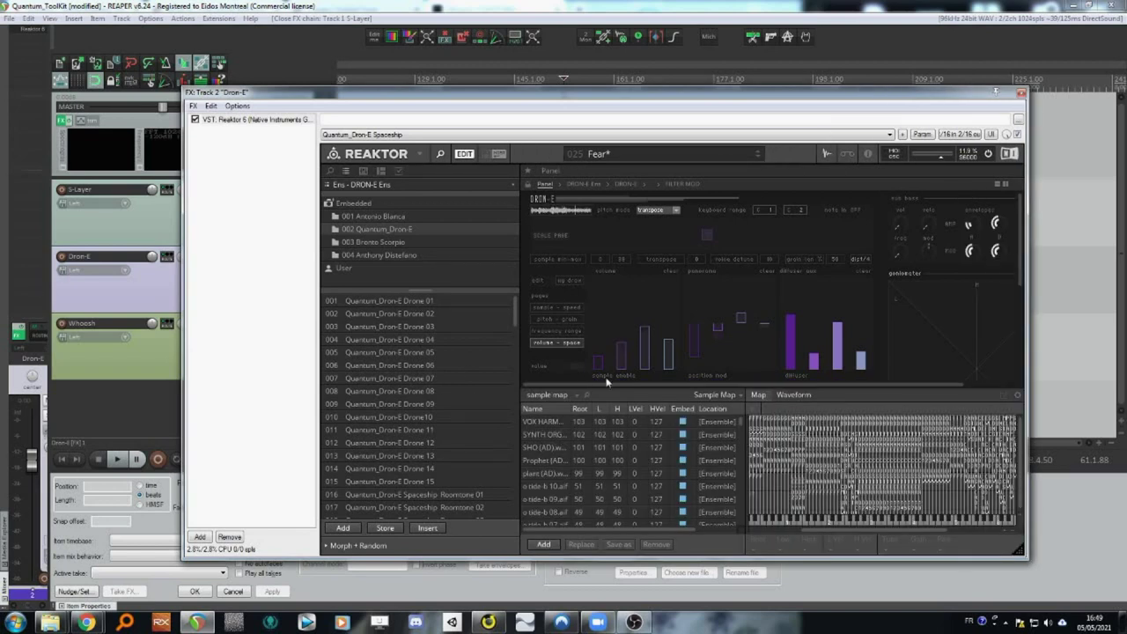
left_click(715, 395)
left_click(715, 410)
left_click(509, 141)
double_click(407, 204)
double_click(407, 194)
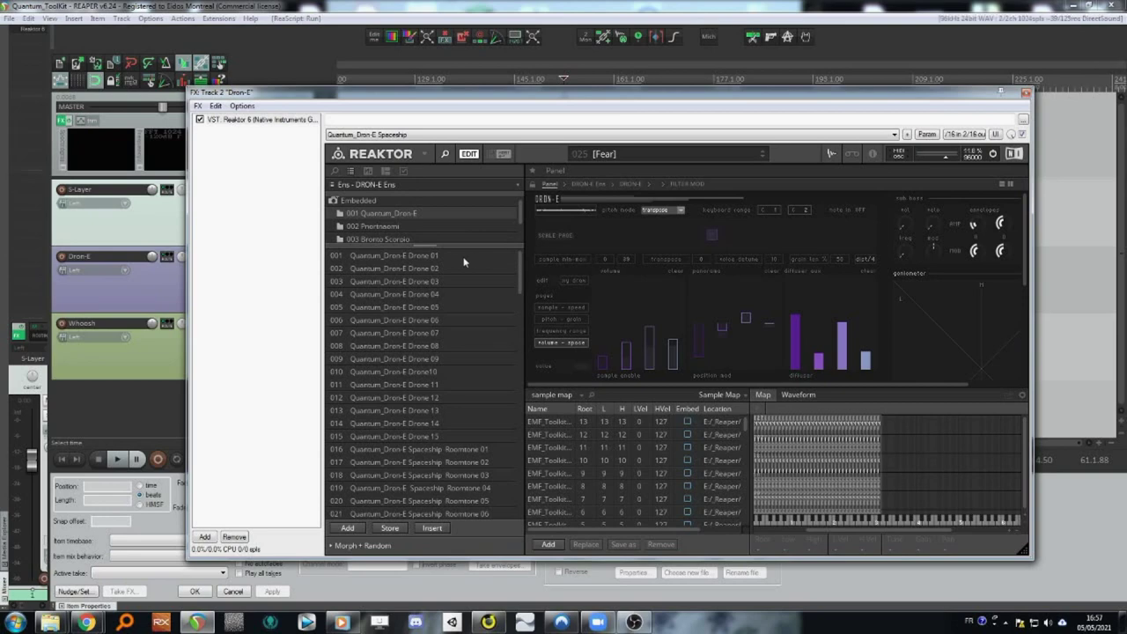
- Load the snapshot Quantum_Dron-E Drone 01, play the track to audition it, reposition the plug-in window and stop playback
left_click(394, 255)
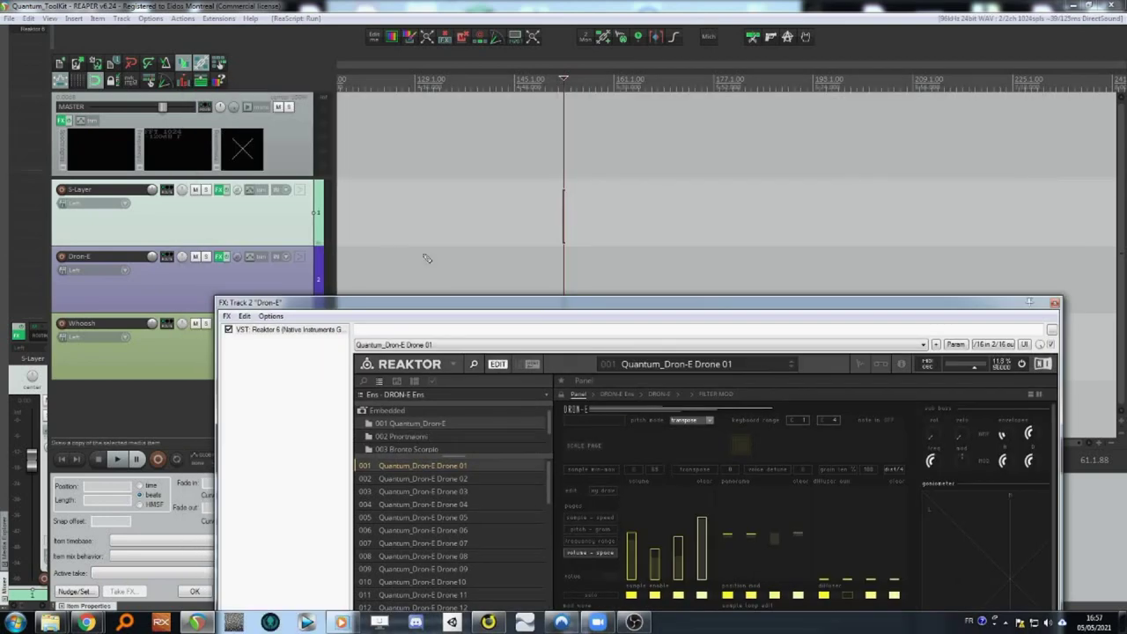
double_click(236, 332)
left_click_drag(235, 332, 308, 340)
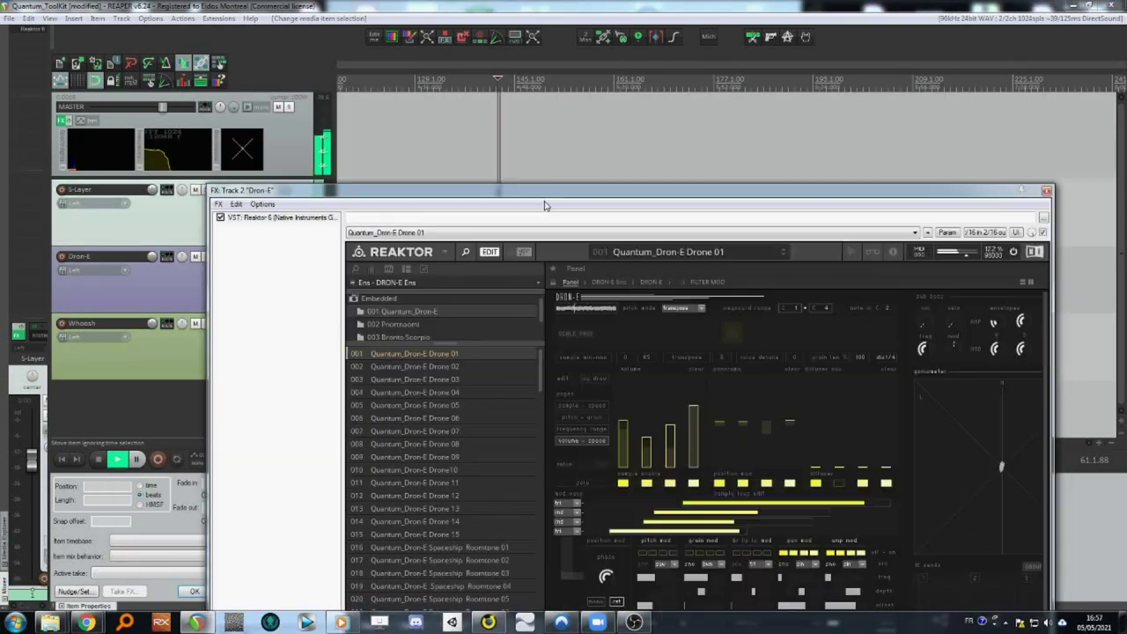
left_click_drag(544, 205, 534, 114)
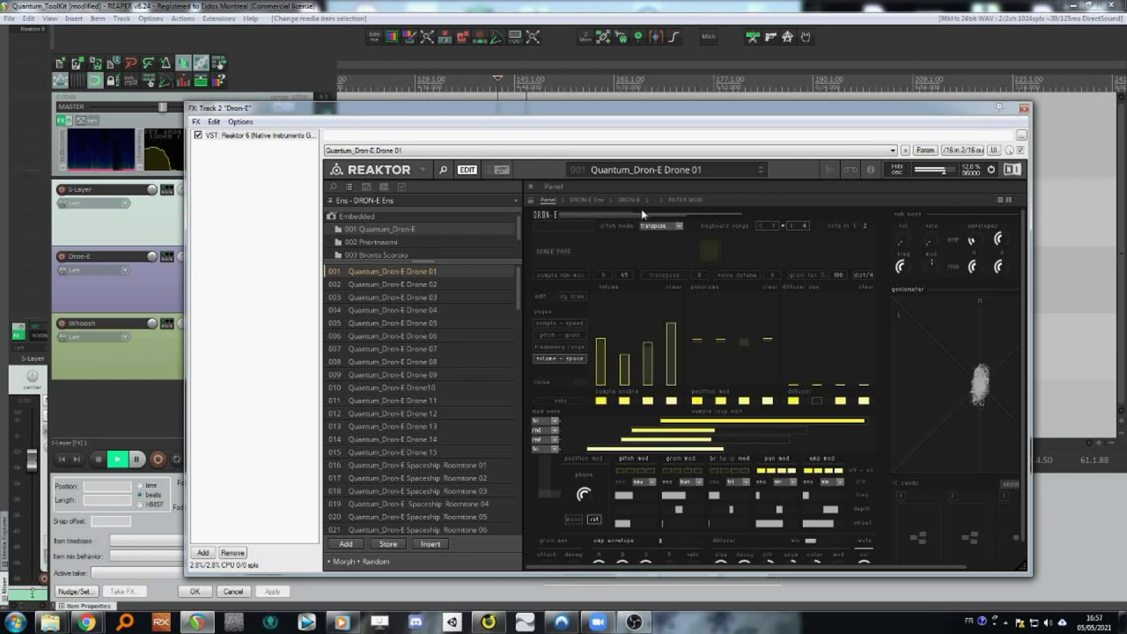
key("space")
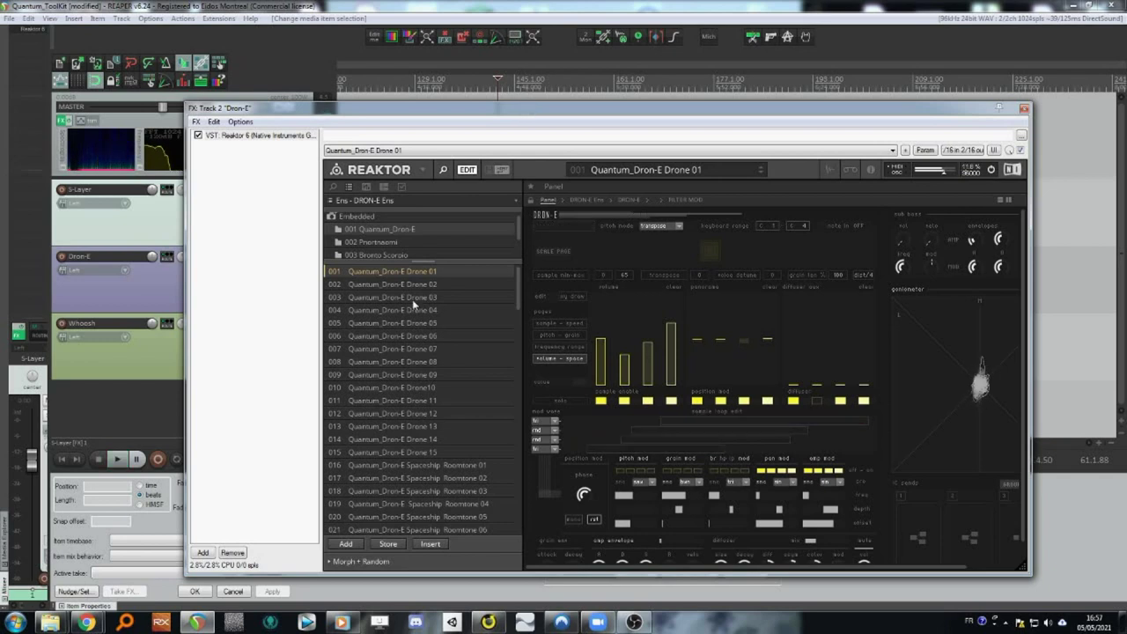
- Start playback and audition the Quantum_Dron-E snapshots Drone 02, 03, 07, 09 and 12 in turn
left_click(447, 285)
key("space")
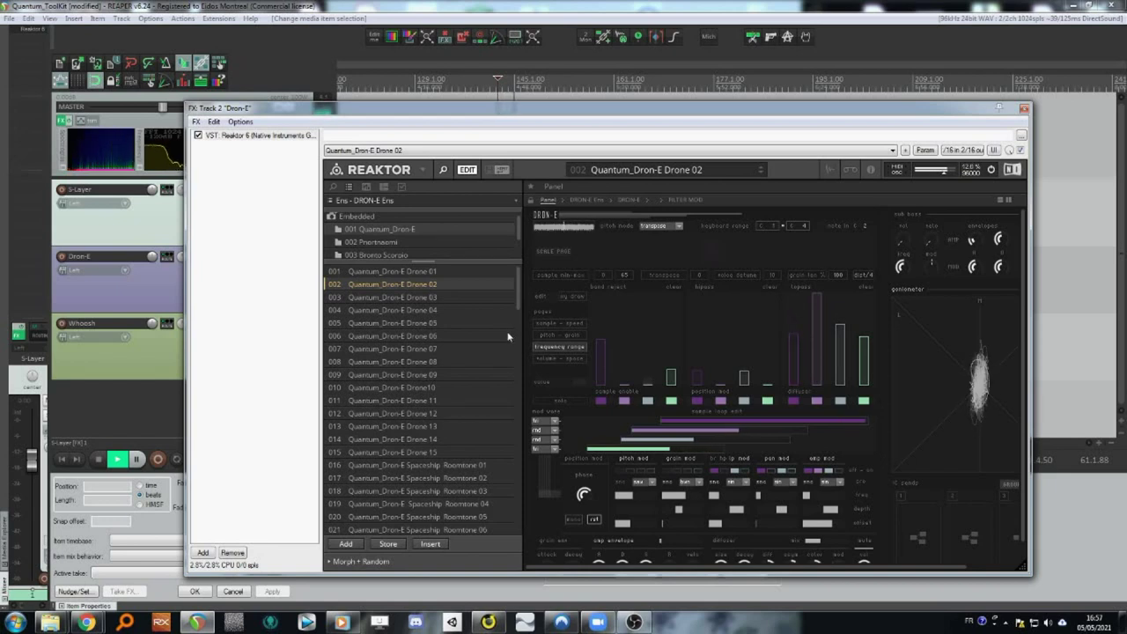
left_click(433, 299)
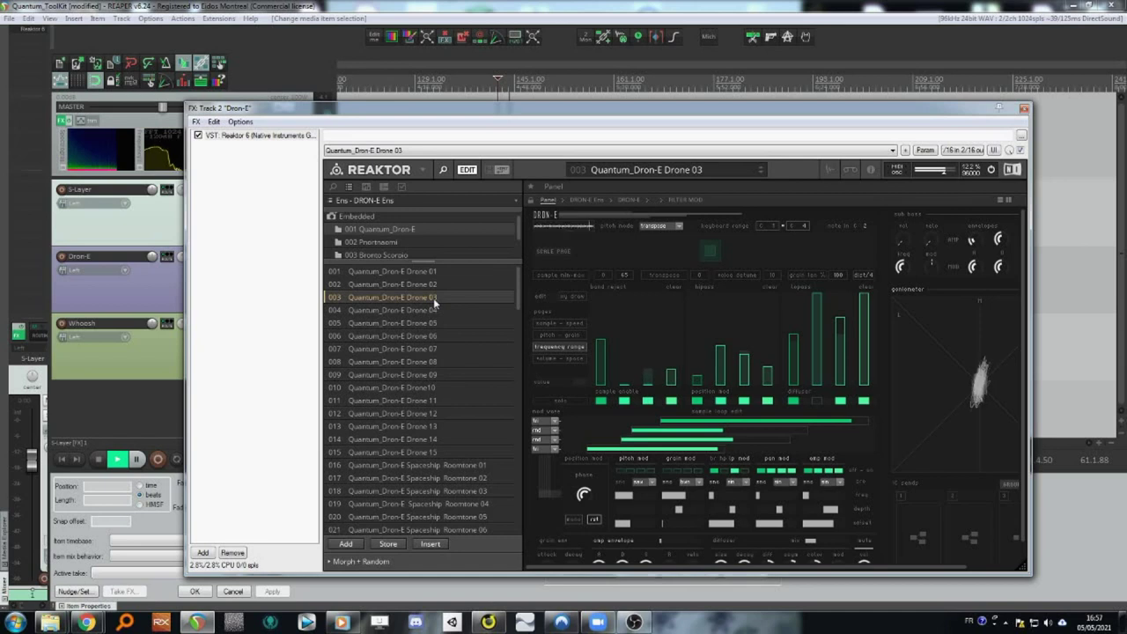
left_click(440, 350)
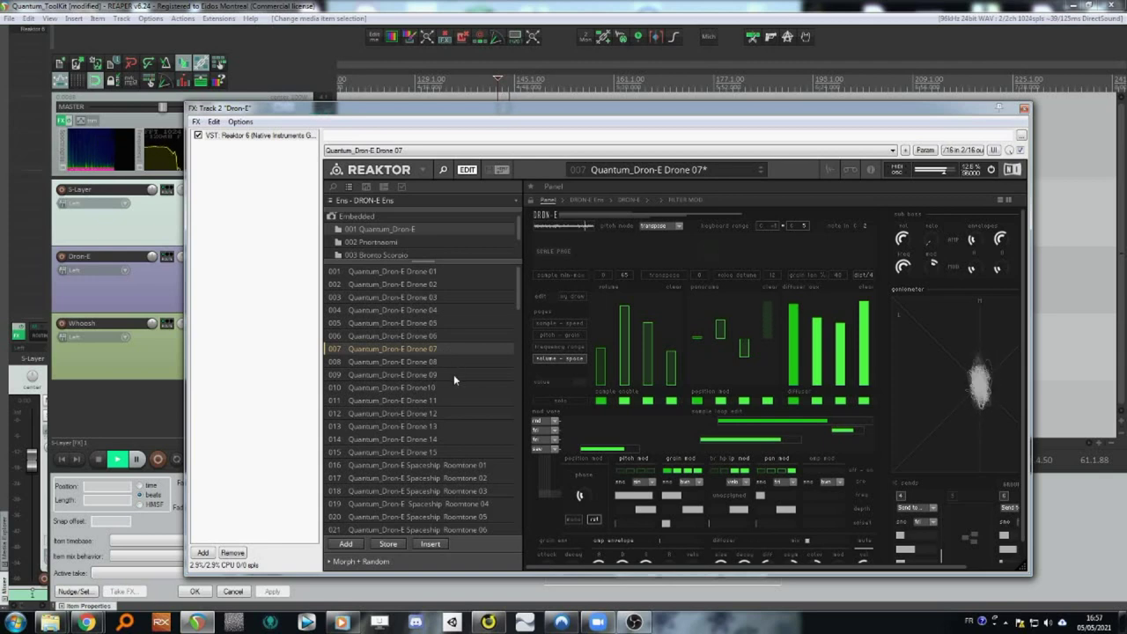
left_click(444, 375)
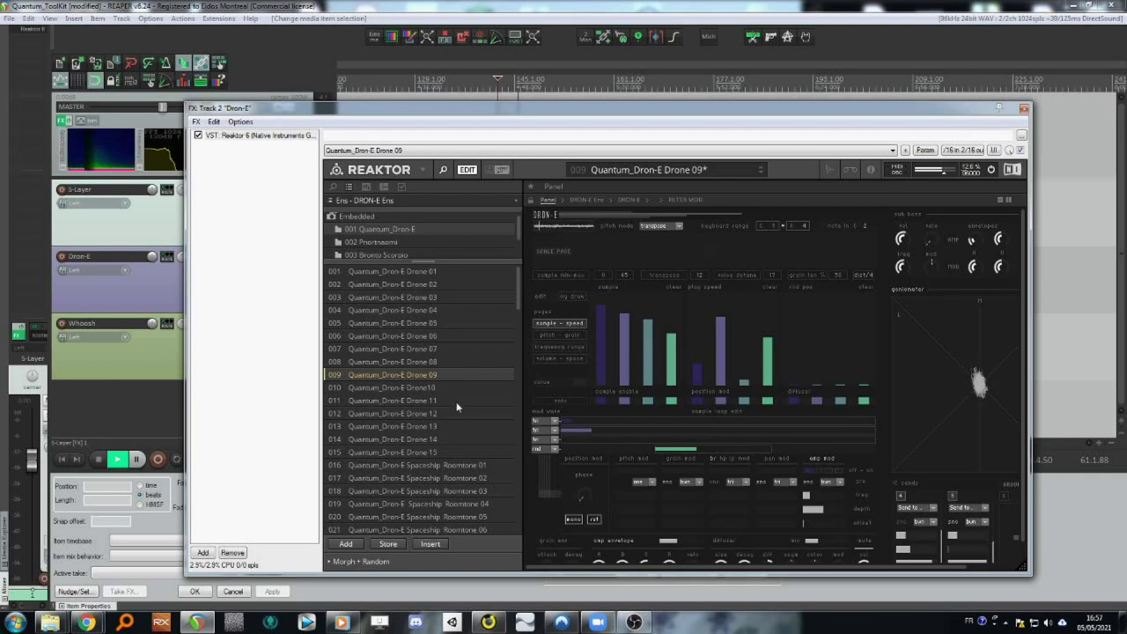
left_click(443, 414)
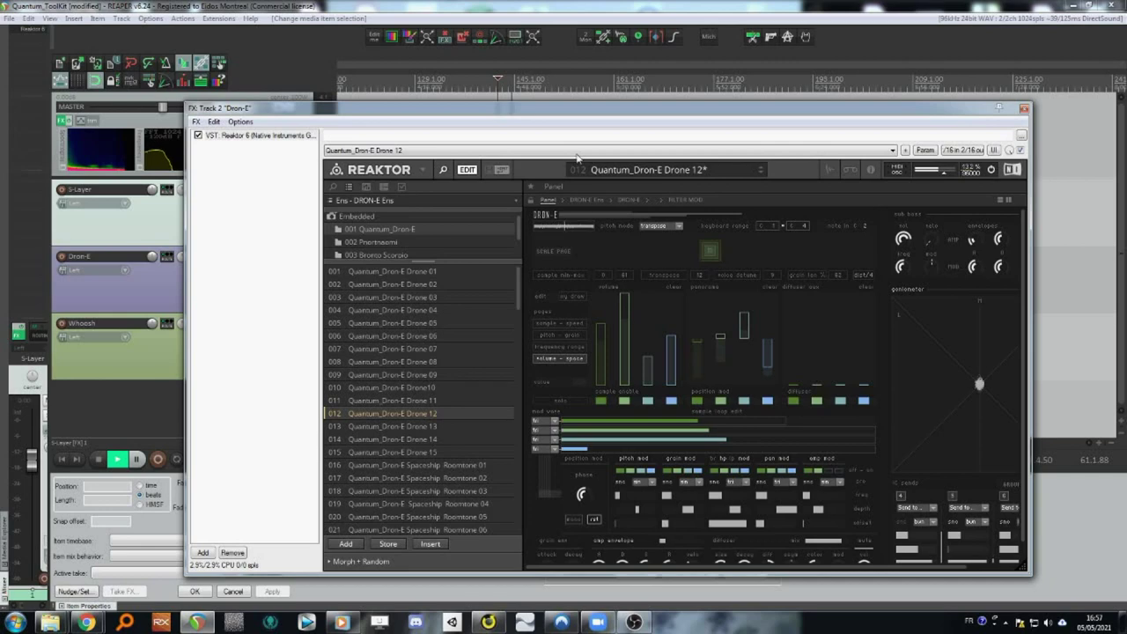
- Move the long note in the Dron-E MIDI item up to C4, play it from a later point and return to the plug-in window
left_click_drag(586, 112, 903, 100)
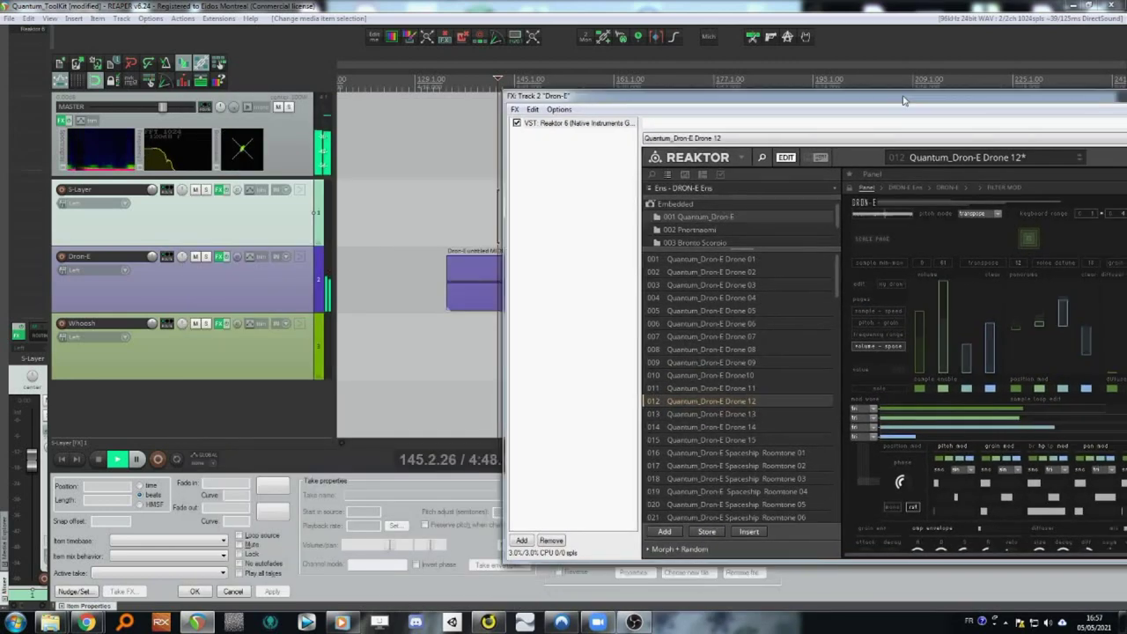
double_click(486, 298)
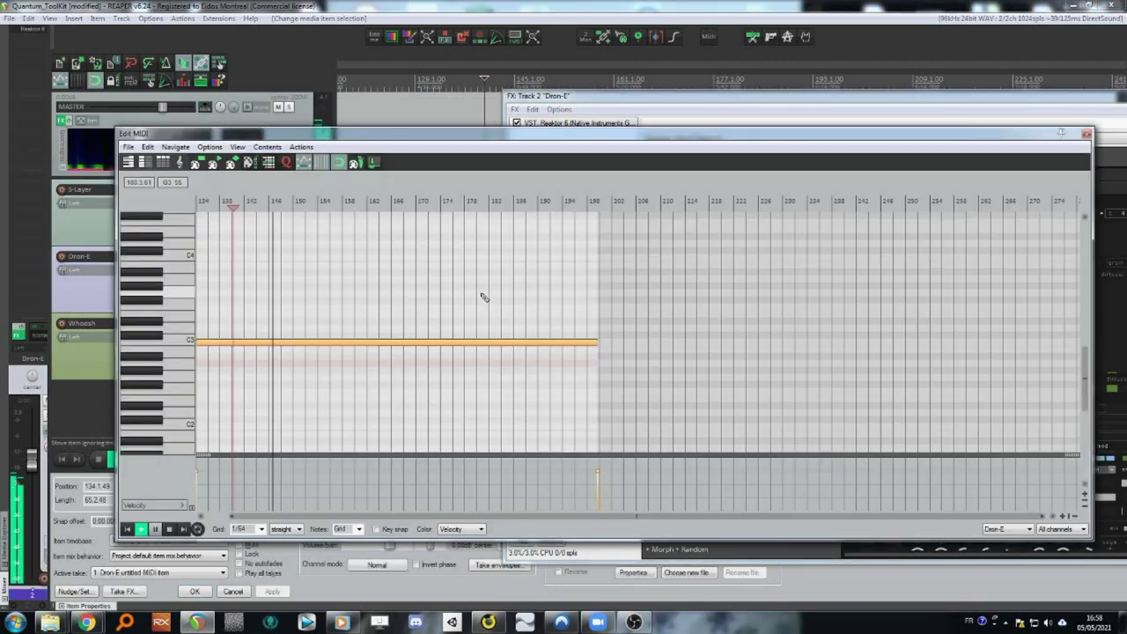
left_click_drag(289, 269, 285, 262)
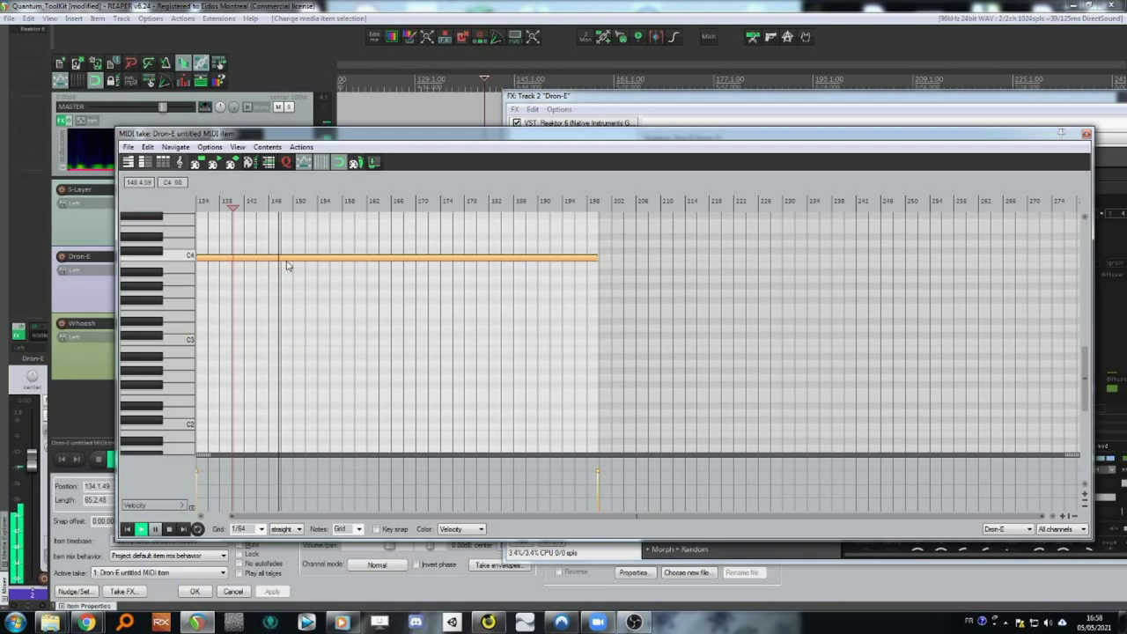
left_click(332, 233)
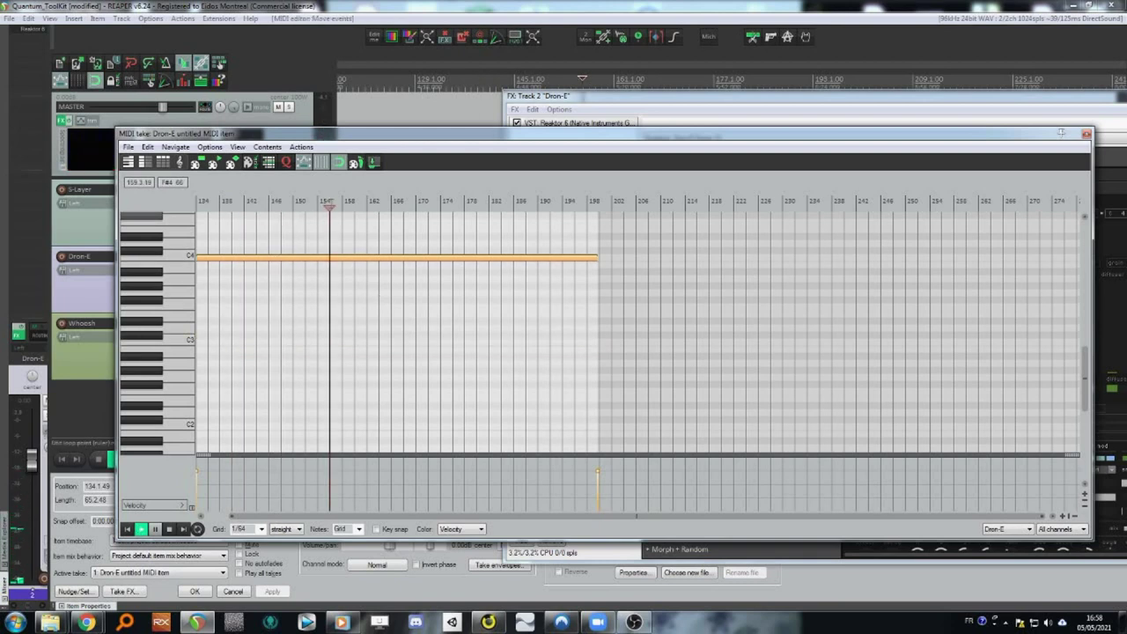
left_click(1086, 133)
left_click_drag(962, 102, 632, 109)
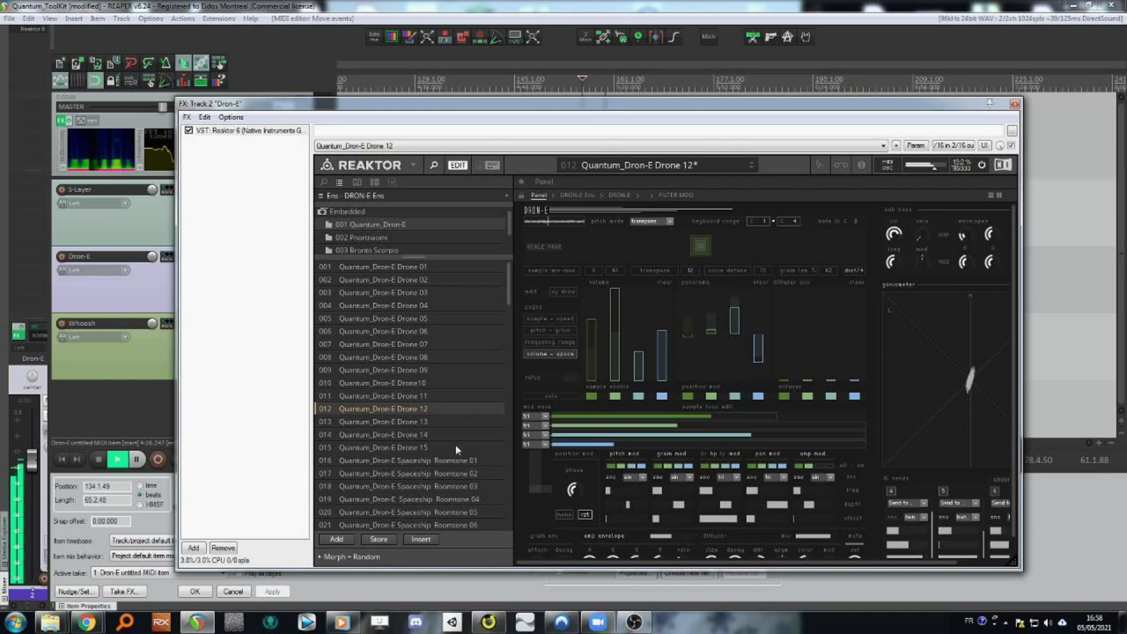
- Load the snapshot Quantum_Dron-E Drone 14 and move the MIDI item's note down to C3
left_click(433, 430)
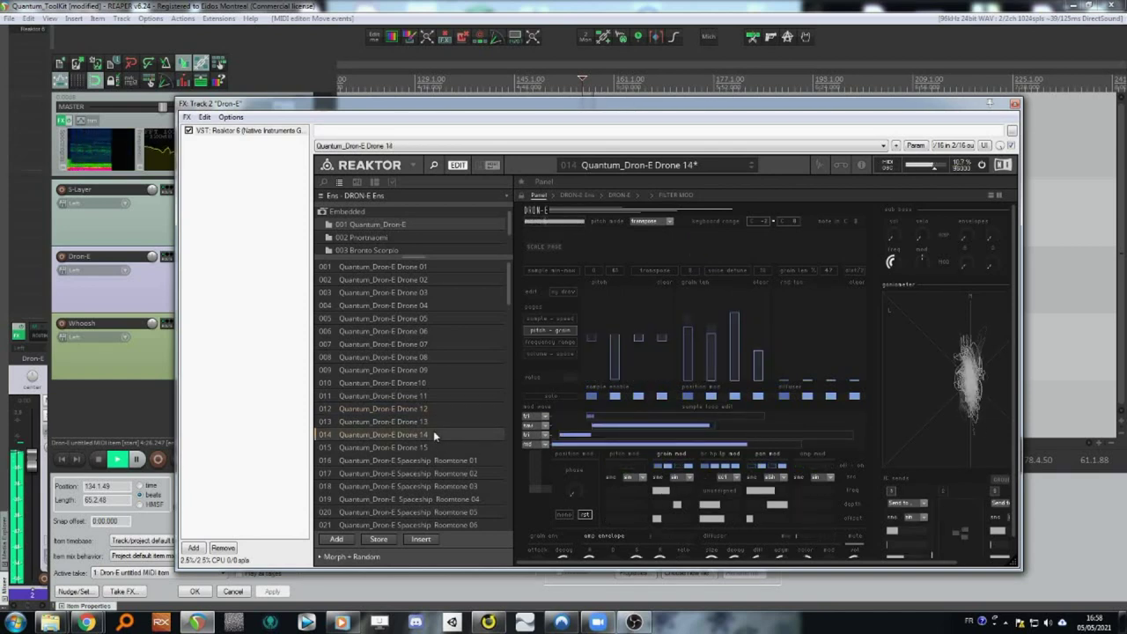
left_click_drag(558, 103, 946, 91)
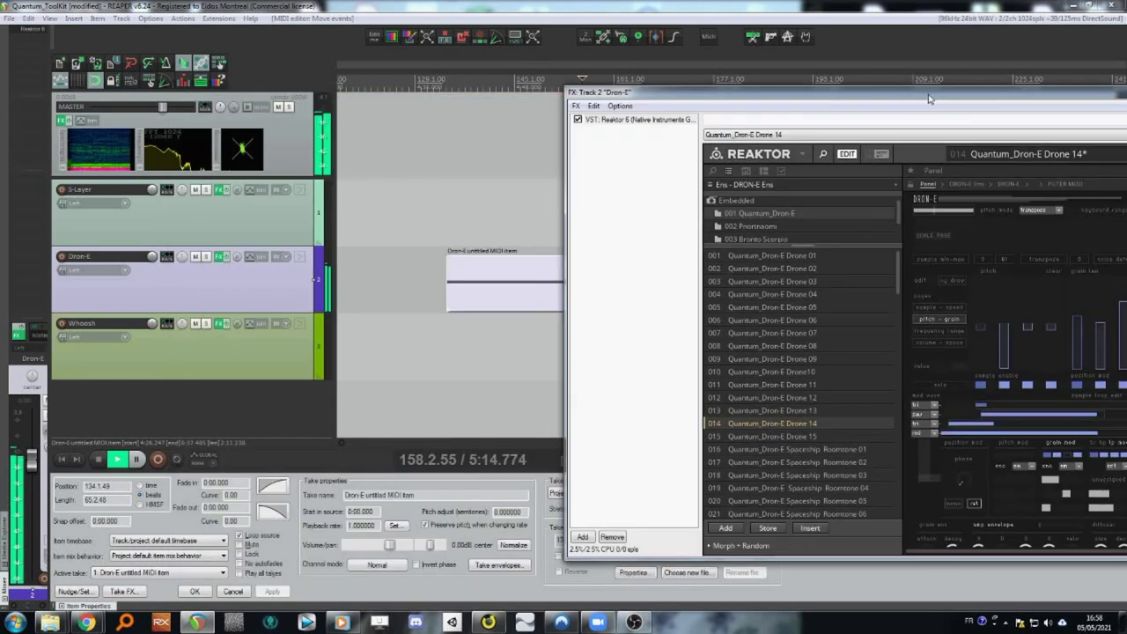
double_click(518, 283)
left_click_drag(360, 258, 342, 345)
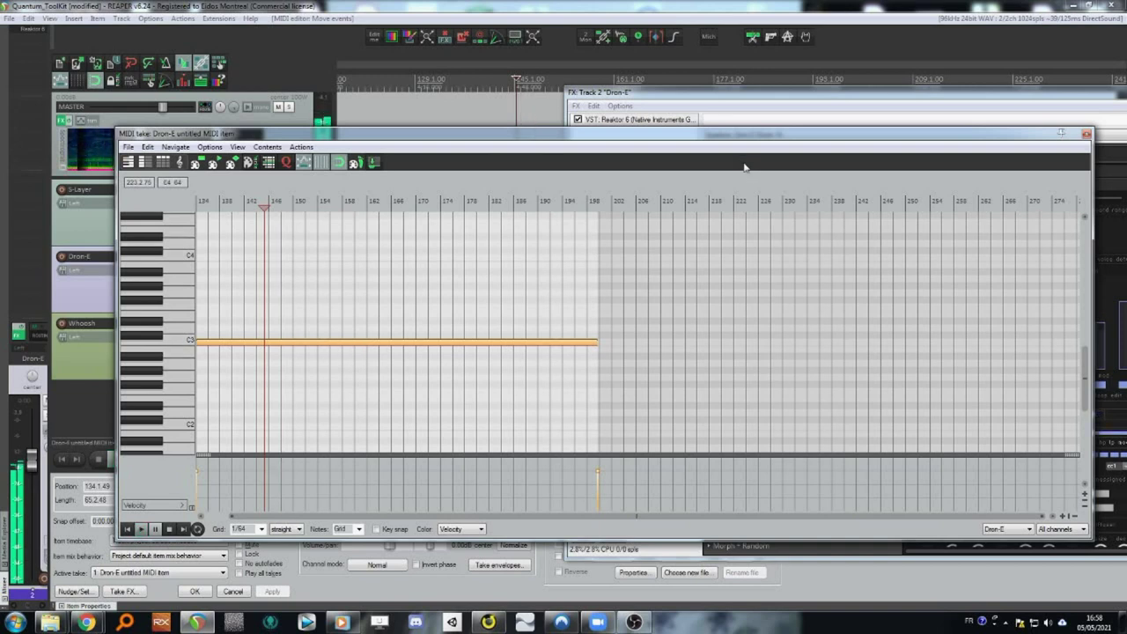
left_click(1087, 133)
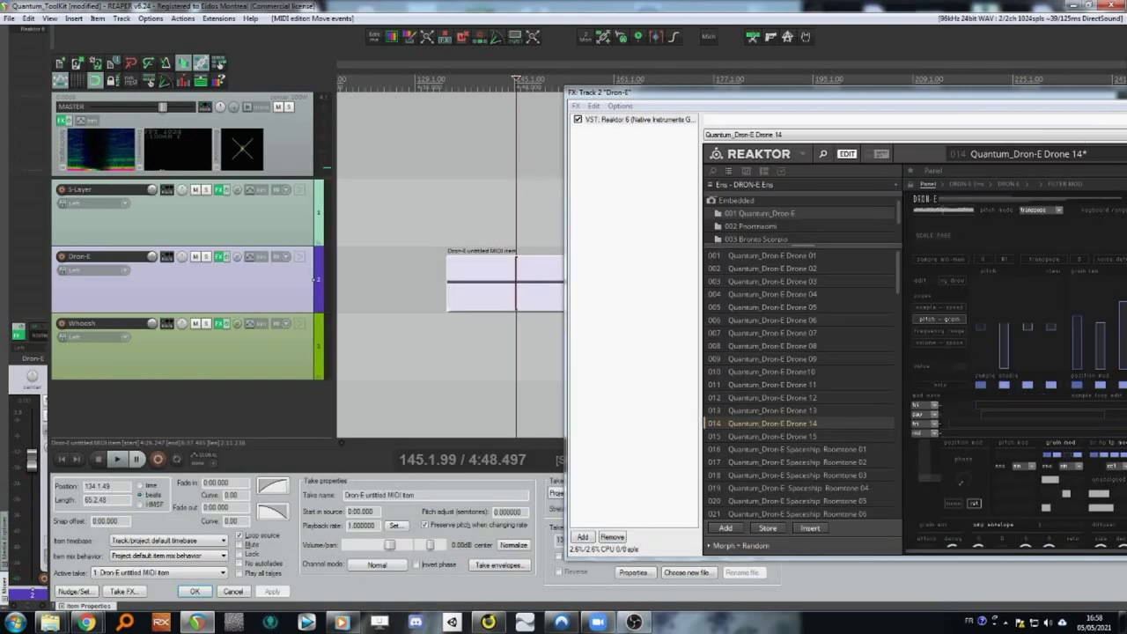
- Open the Reaktor 6 plug-in on the Whoosh track and load the Quantum_Whoosh_1.1 snapshot bank
left_click(220, 323)
right_click(431, 125)
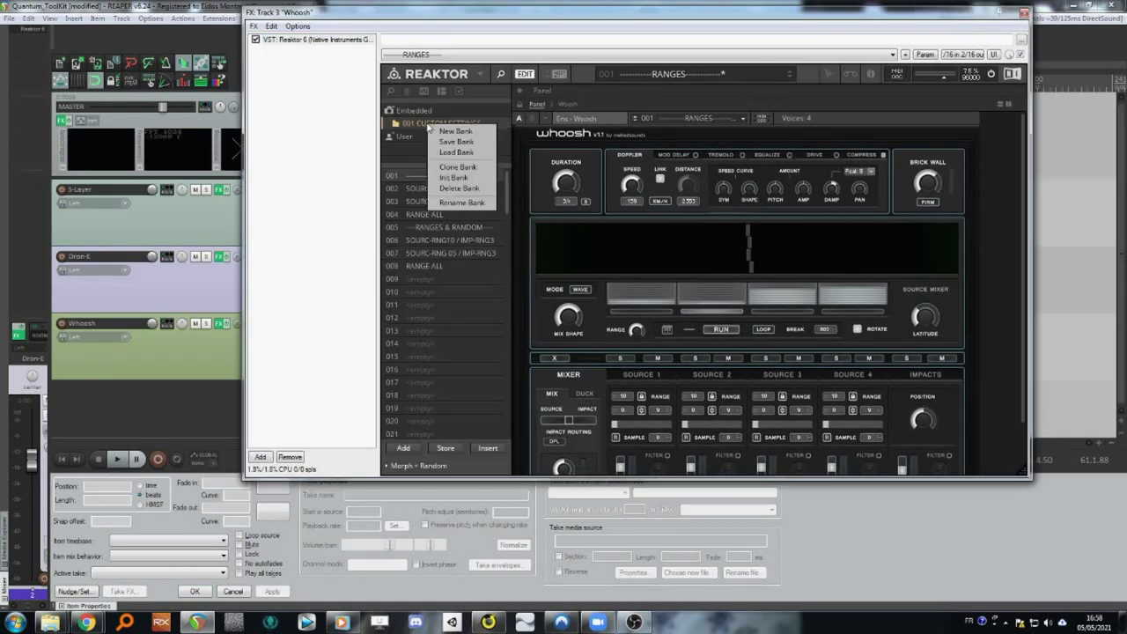
left_click(470, 169)
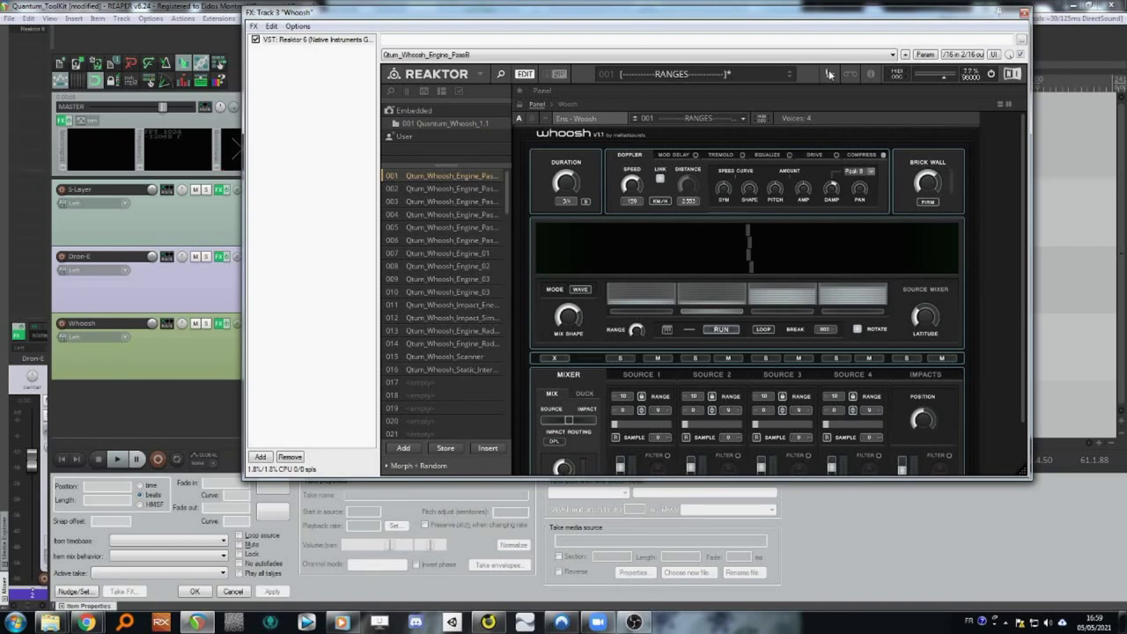
- Import replacement sample maps into the Whoosh instrument's sources, including Source 1 and Source 4
left_click(829, 74)
left_click(539, 314)
left_click(551, 330)
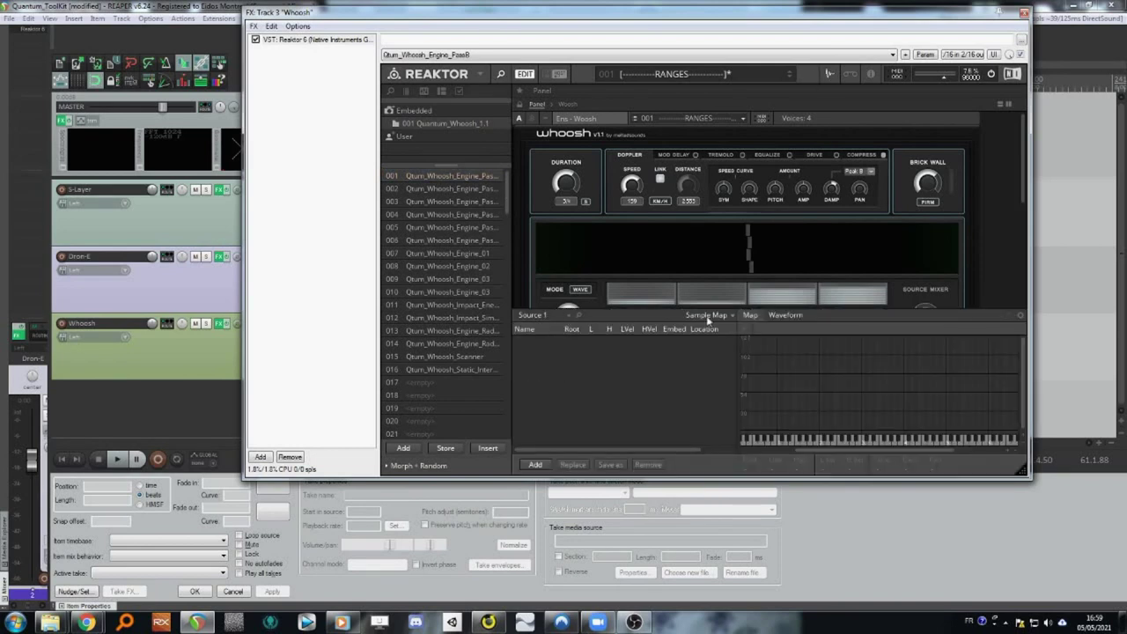
left_click(691, 314)
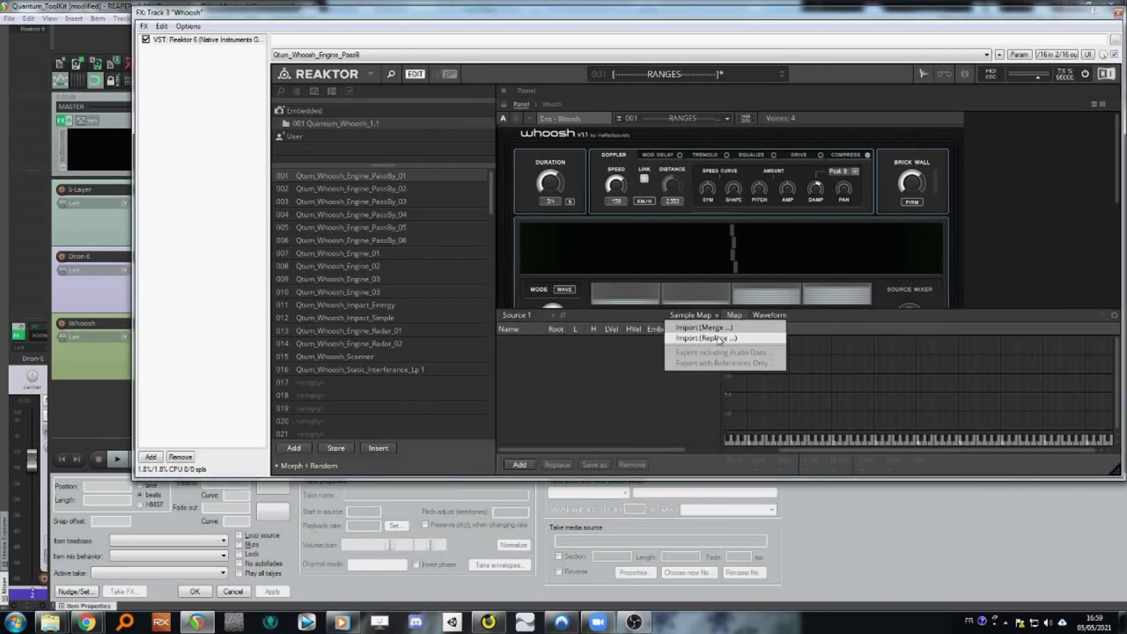
left_click(705, 338)
key("Escape")
left_click(673, 264)
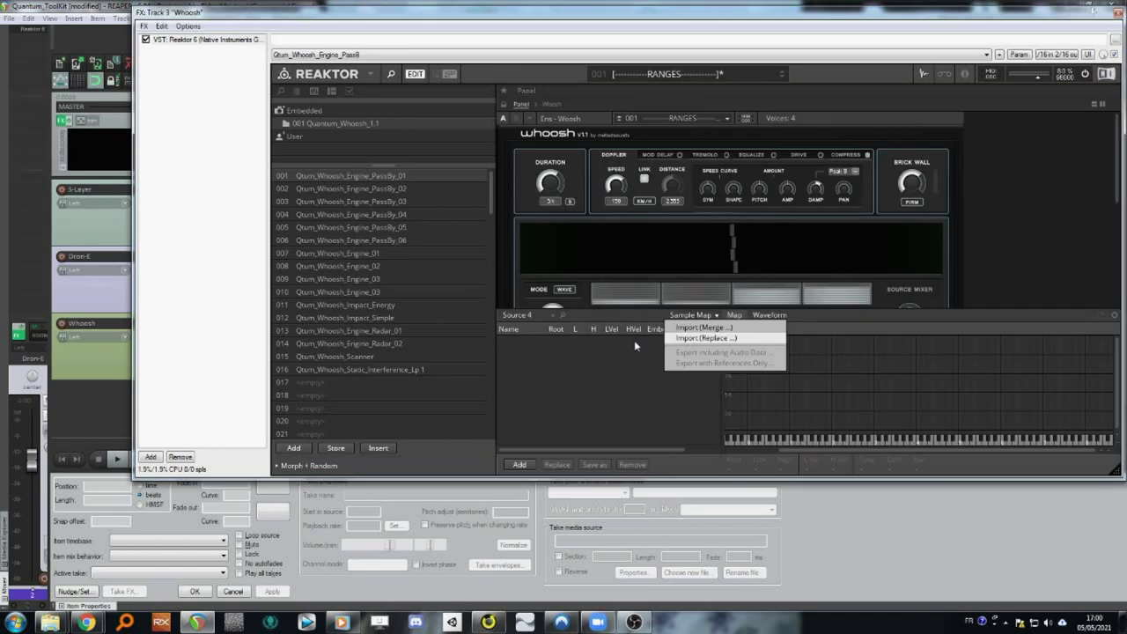
- Start playback and audition the snapshots Qtum_Whoosh_Engine_PassBy_01 through PassBy_06, then reload PassBy_05
key("space")
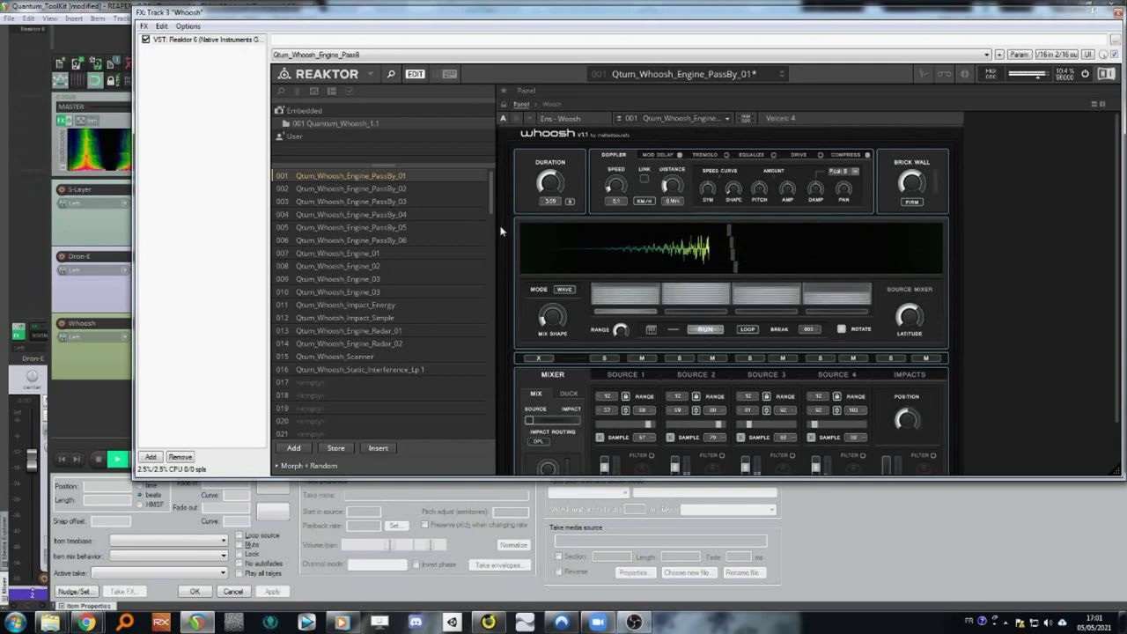
left_click(418, 189)
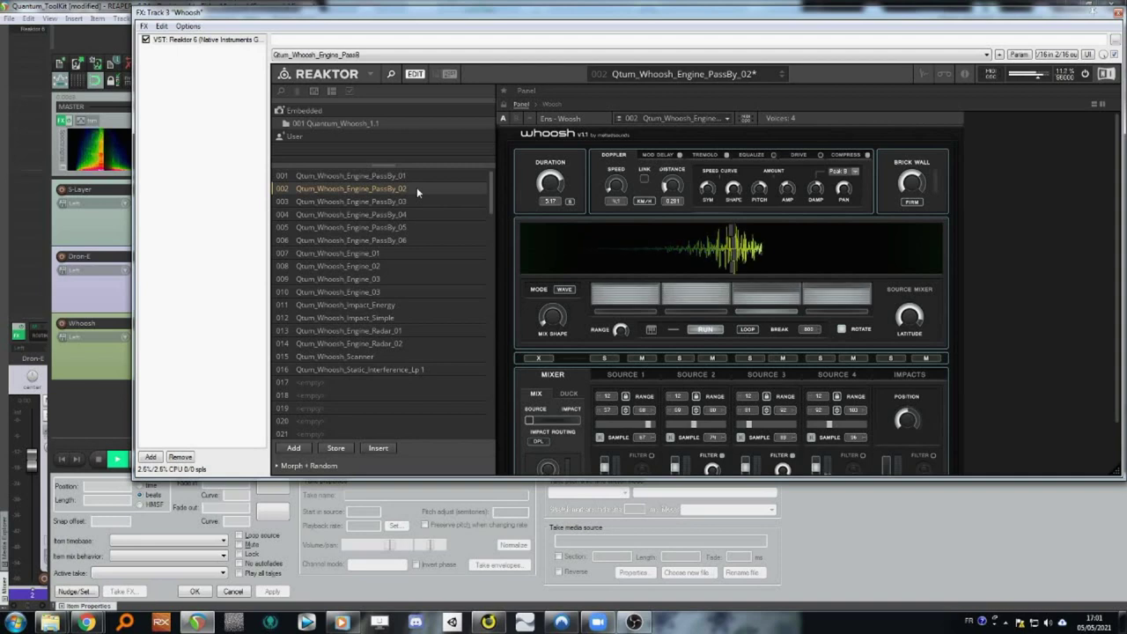
left_click(416, 201)
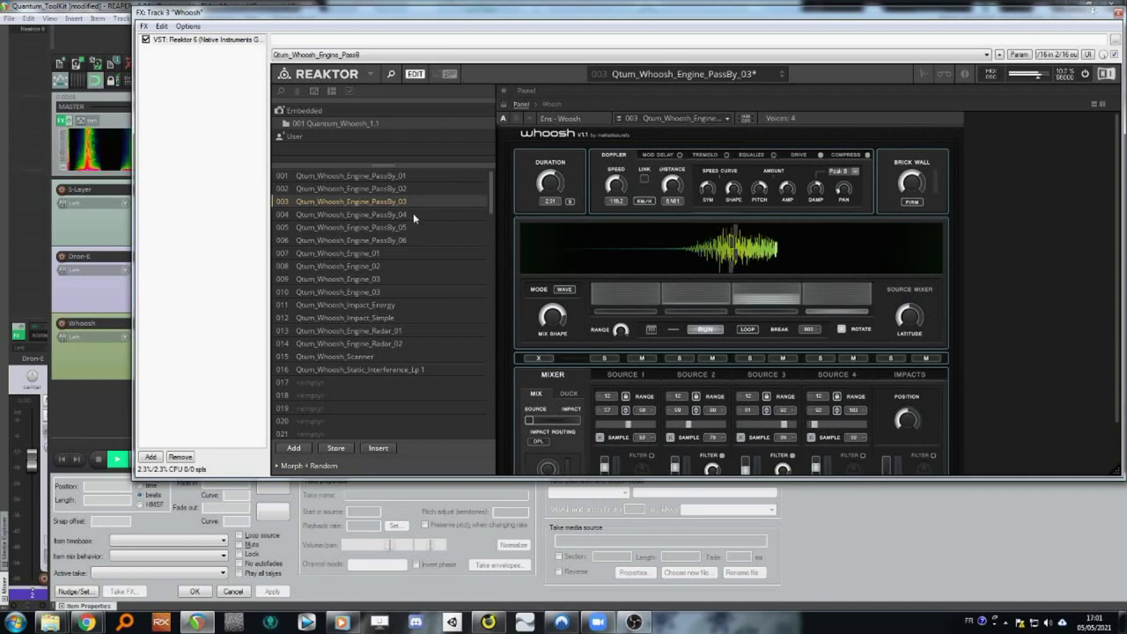
left_click(412, 214)
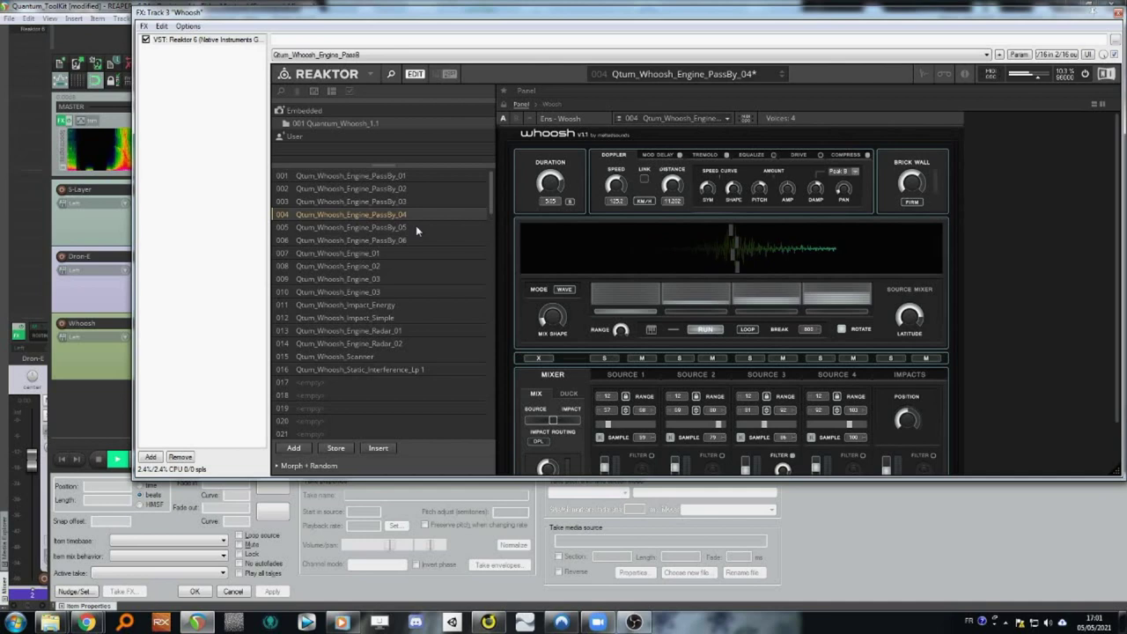
left_click(417, 227)
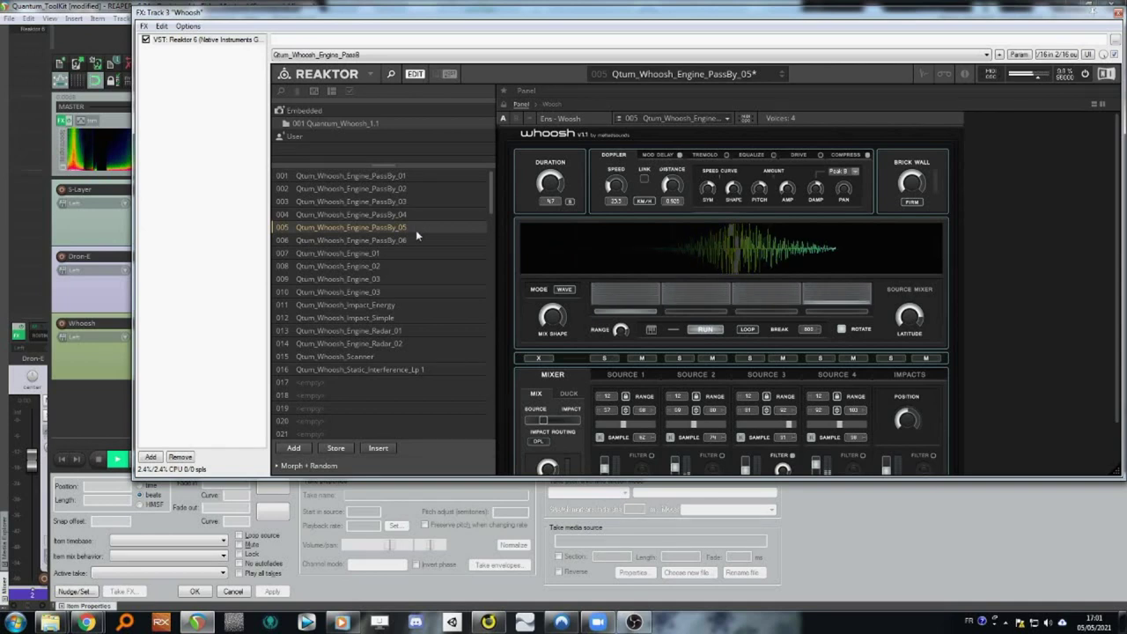
left_click(417, 240)
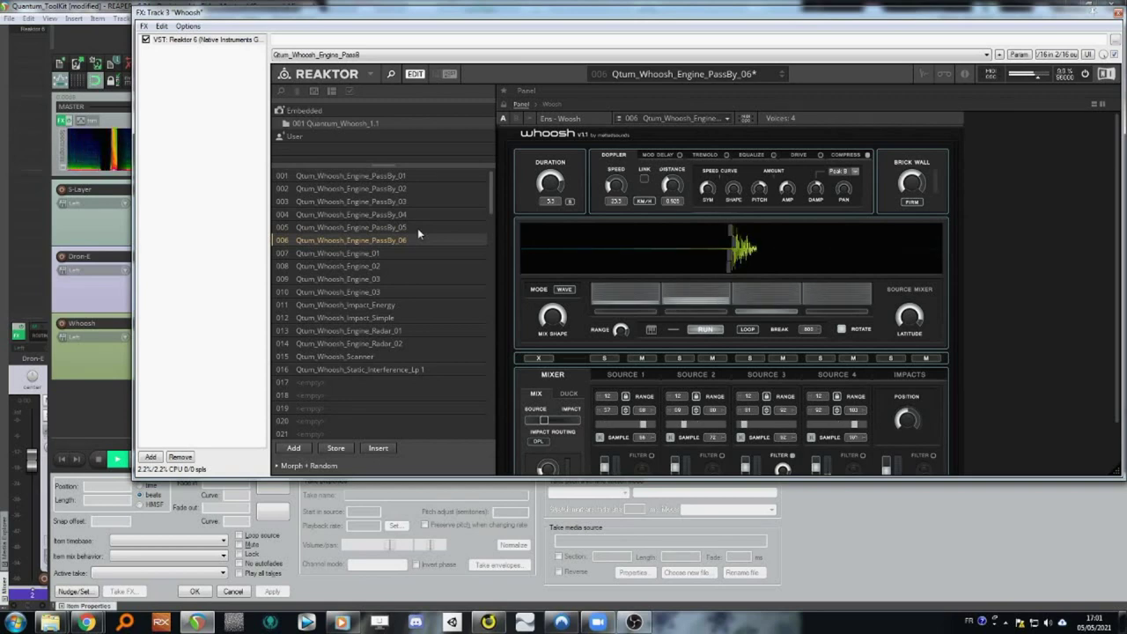
left_click(411, 227)
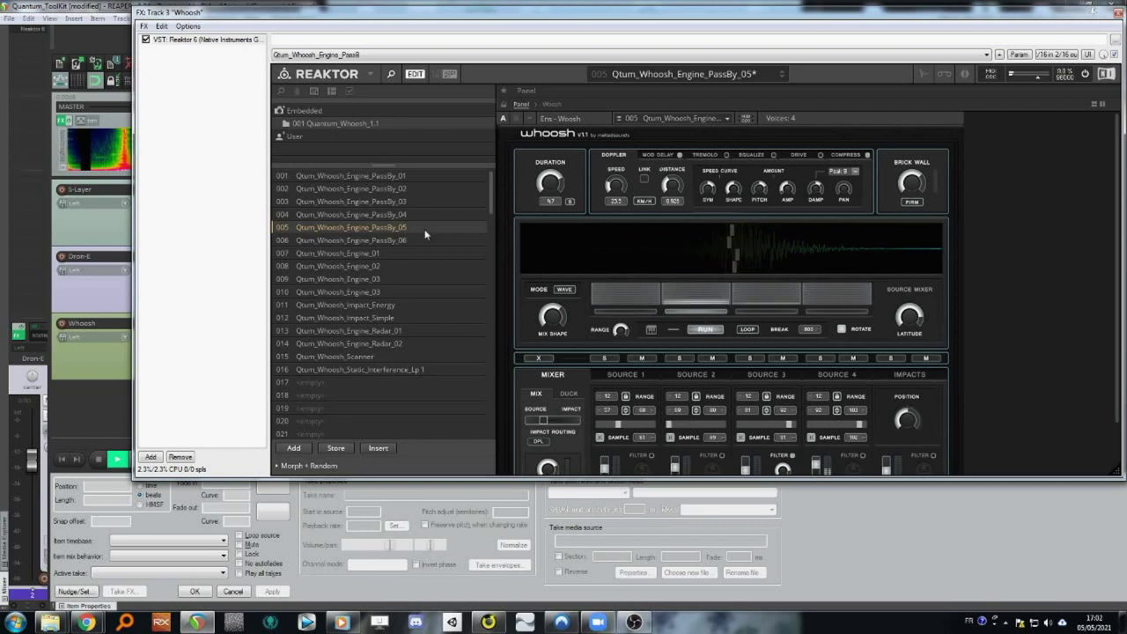
- Audition the snapshots Qtum_Whoosh_Engine_01 through both Engine_03 entries and Qtum_Whoosh_Impact_Energy, then reload Qtum_Whoosh_Engine_PassBy_05
left_click(440, 252)
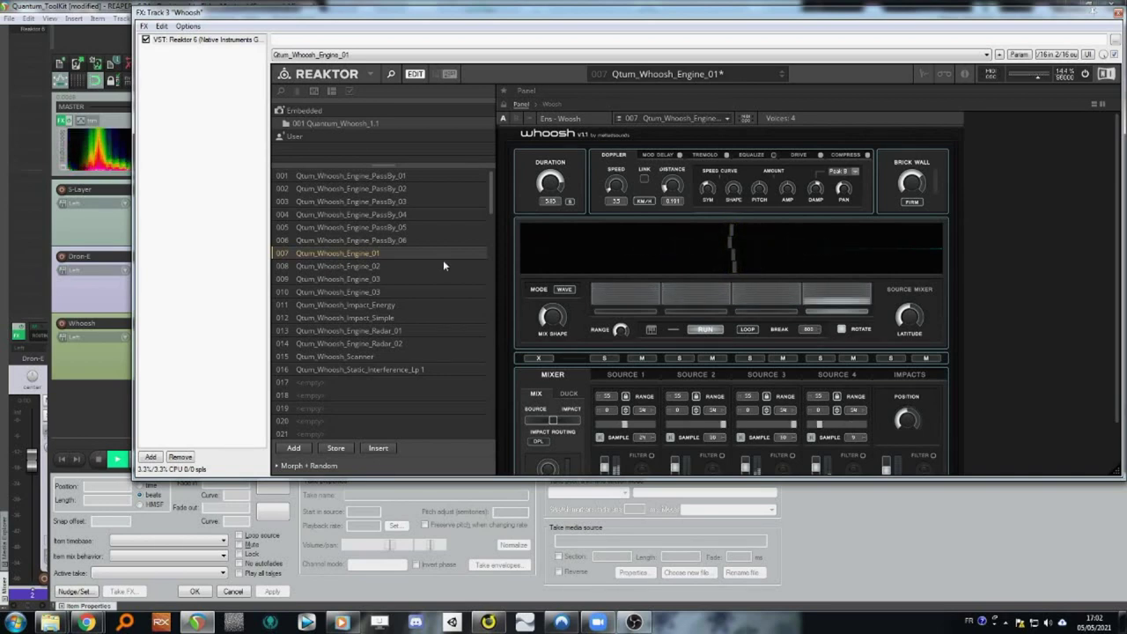
left_click(415, 266)
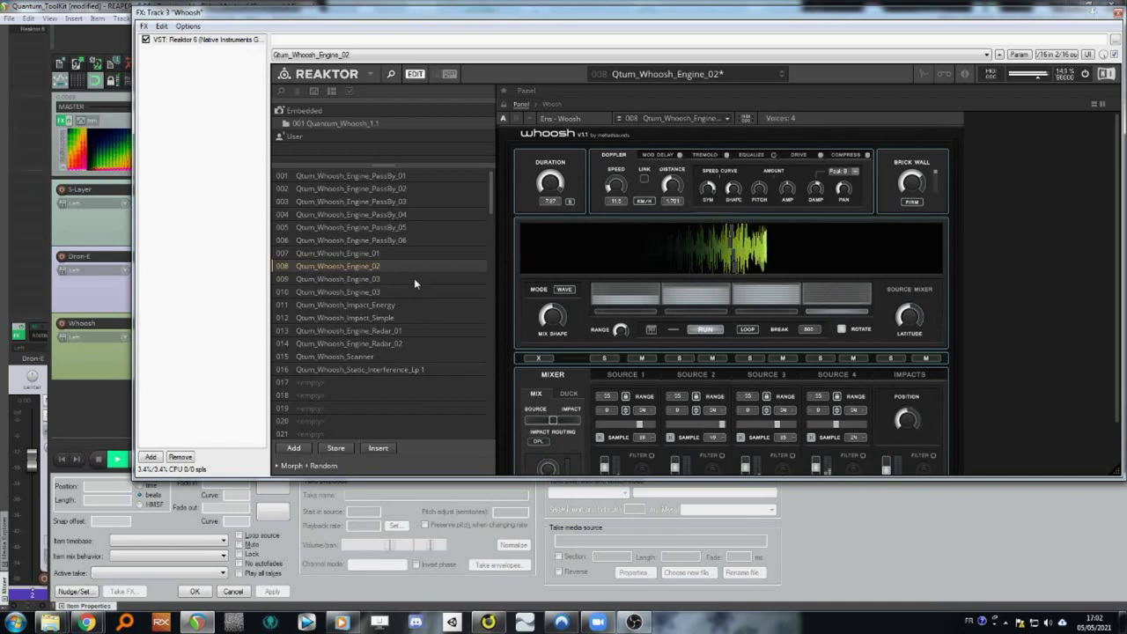
left_click(414, 279)
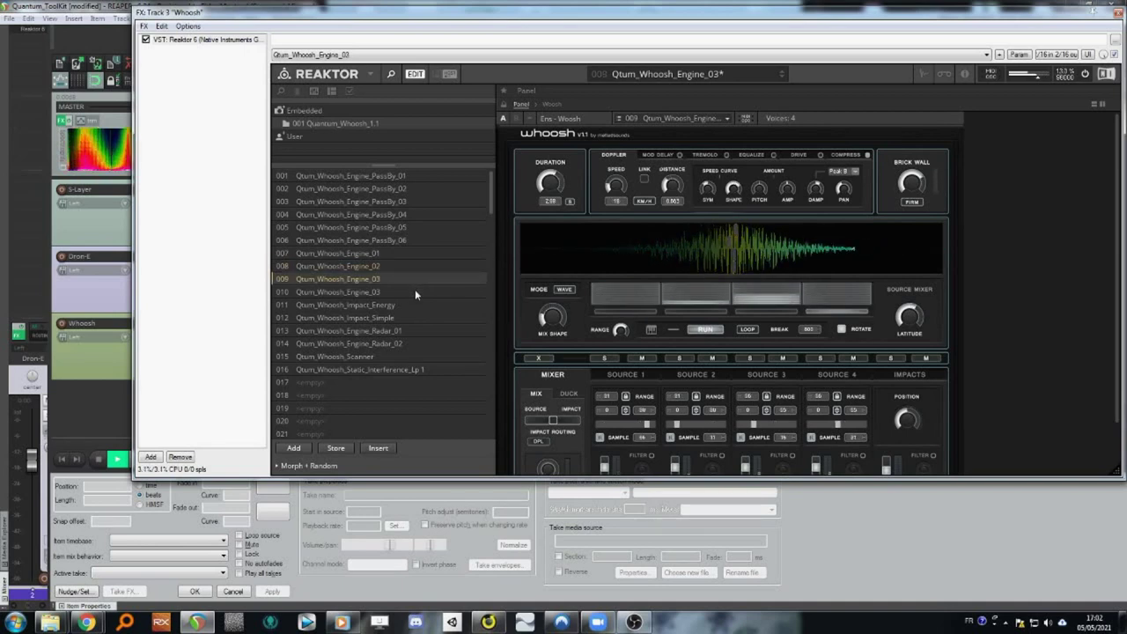
left_click(416, 294)
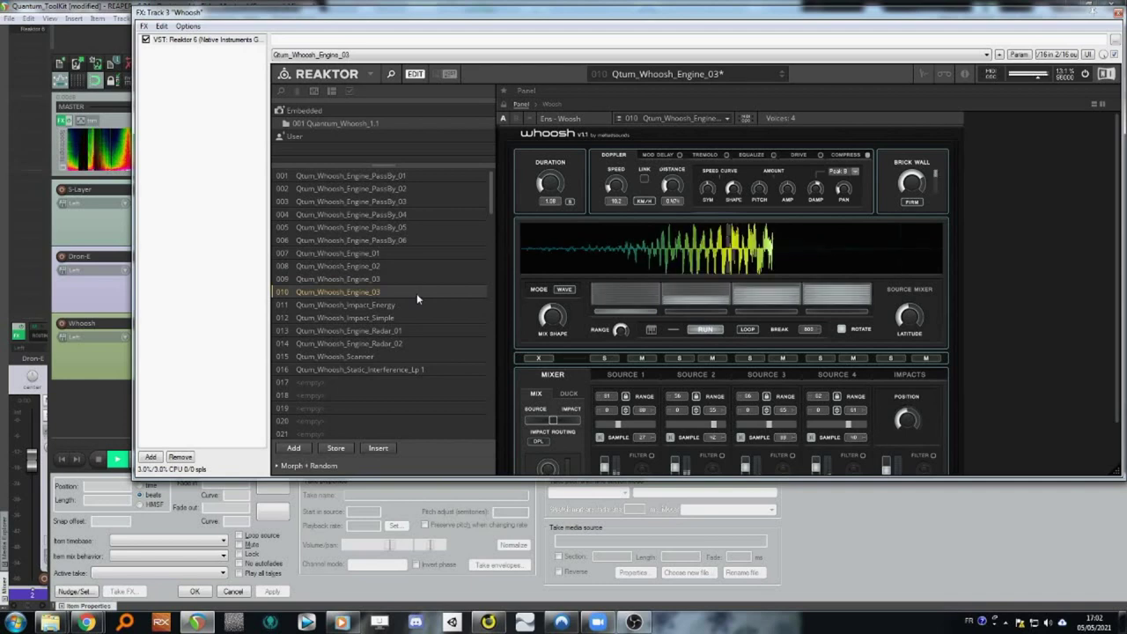
left_click(416, 306)
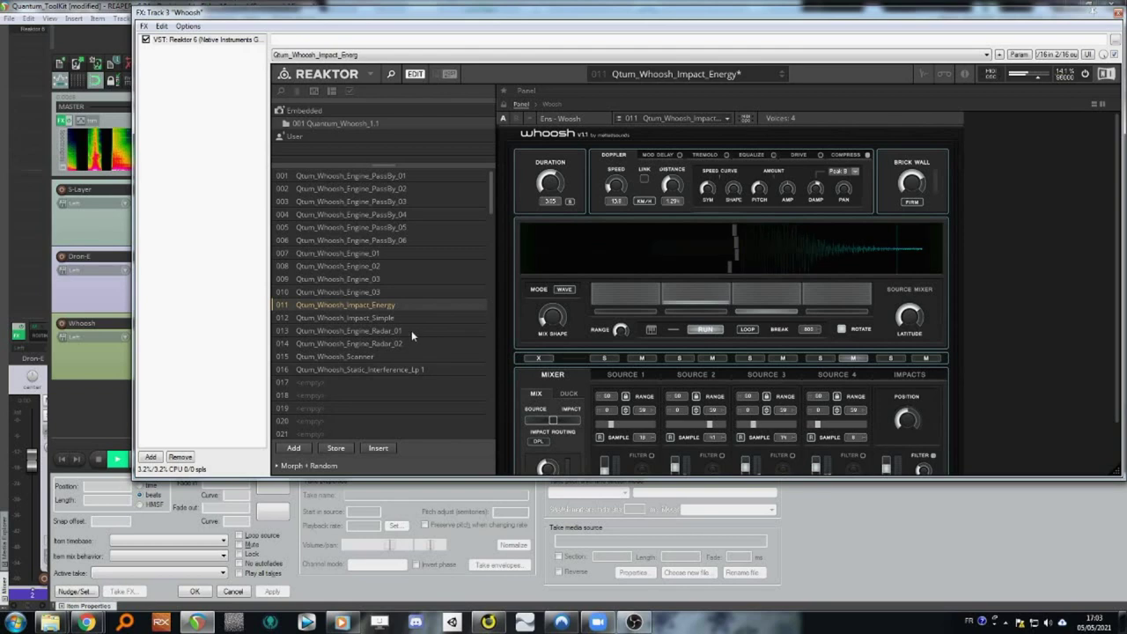
left_click(403, 227)
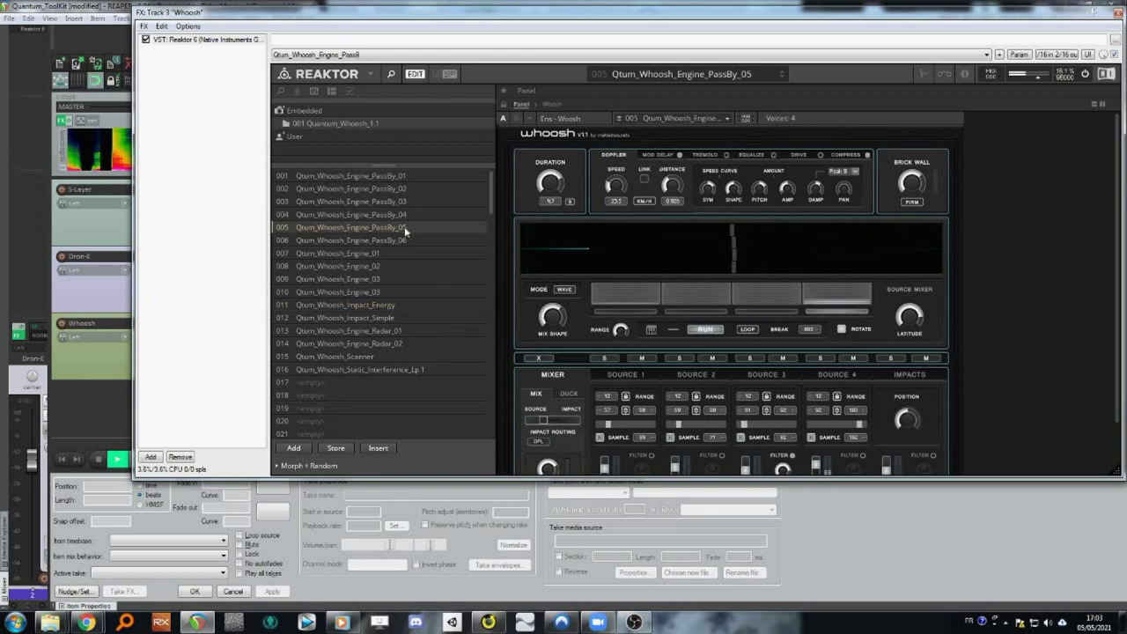